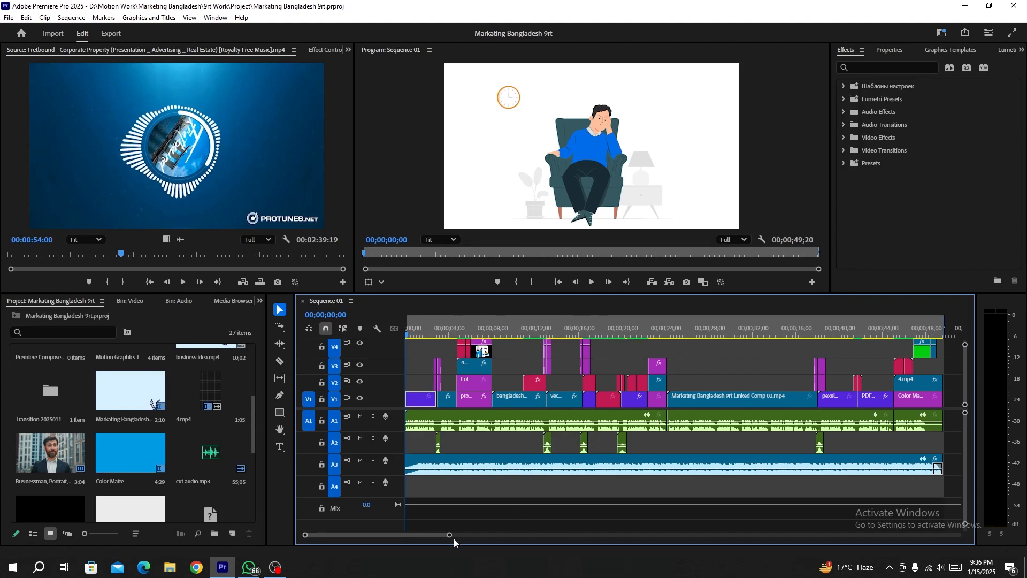
Play the sequence from the beginning and set the speaker volume to 37.
{"action": "mouse_move", "coordinate": [449, 534]}
{"action": "left_mouse_down"}
{"action": "mouse_move", "coordinate": [473, 535]}
{"action": "mouse_move", "coordinate": [461, 537]}
{"action": "left_mouse_up"}
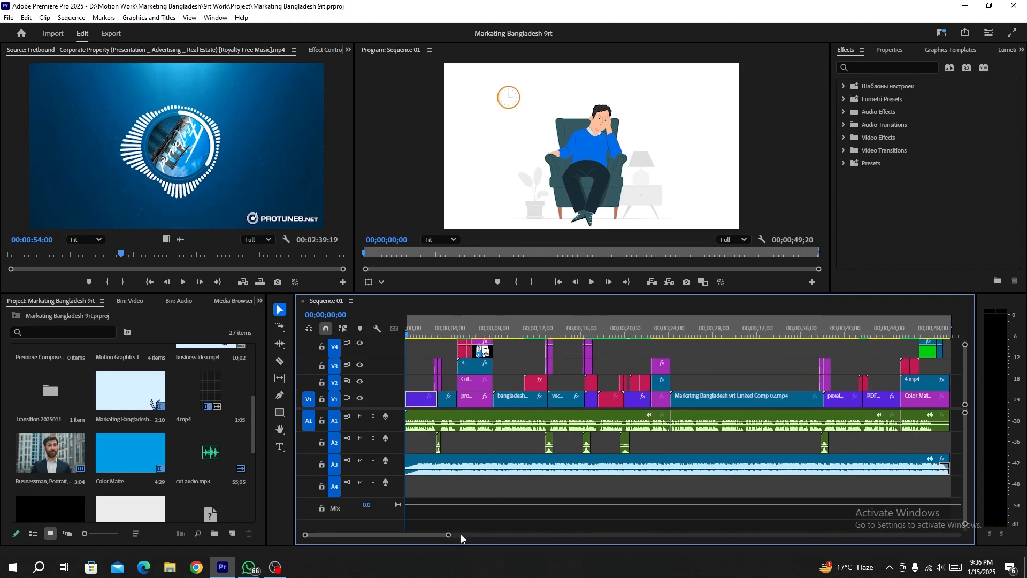
{"action": "left_click", "coordinate": [593, 282]}
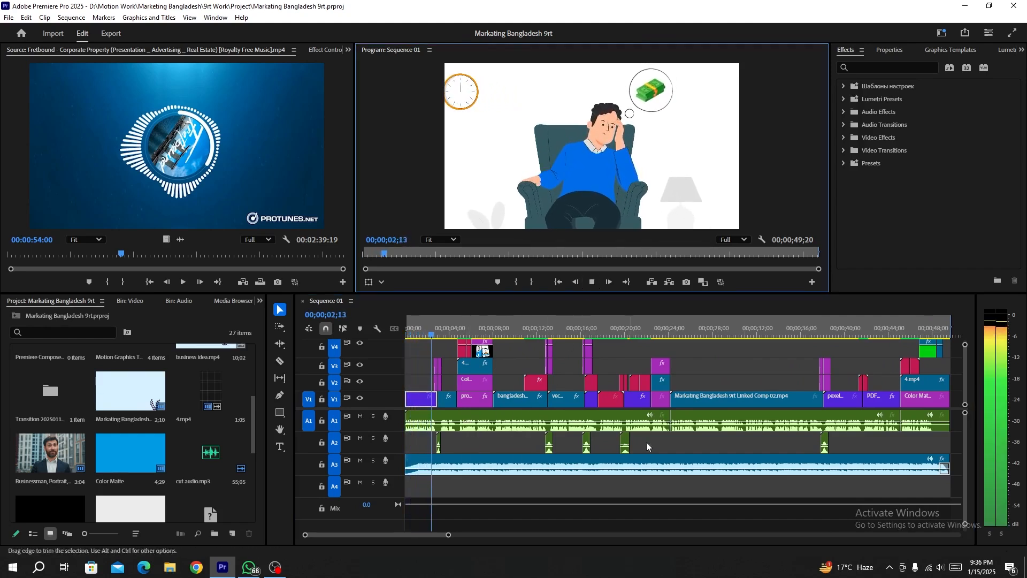
{"action": "left_click", "coordinate": [941, 567]}
{"action": "left_click_drag", "start_coordinate": [900, 543], "coordinate": [915, 544]}
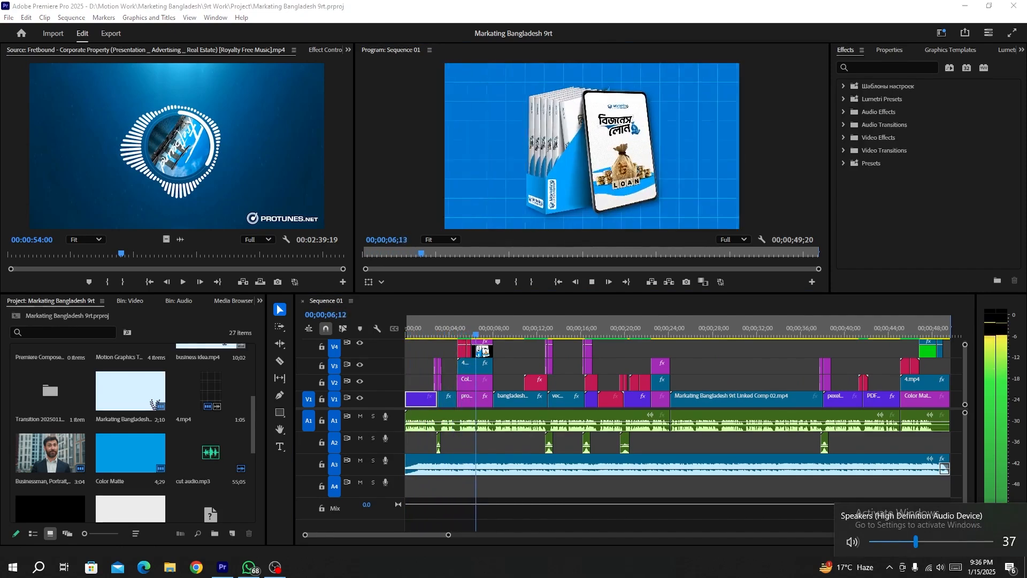
{"action": "left_click", "coordinate": [729, 577]}
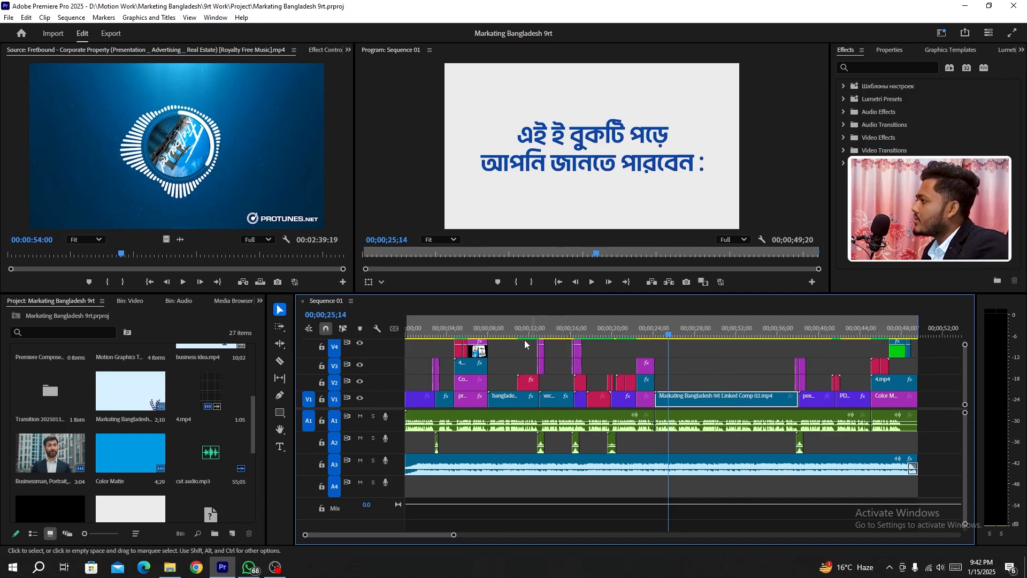
Open Premiere Composer with its search cleared and move the playhead to the start of the sequence.
{"action": "left_click", "coordinate": [321, 51]}
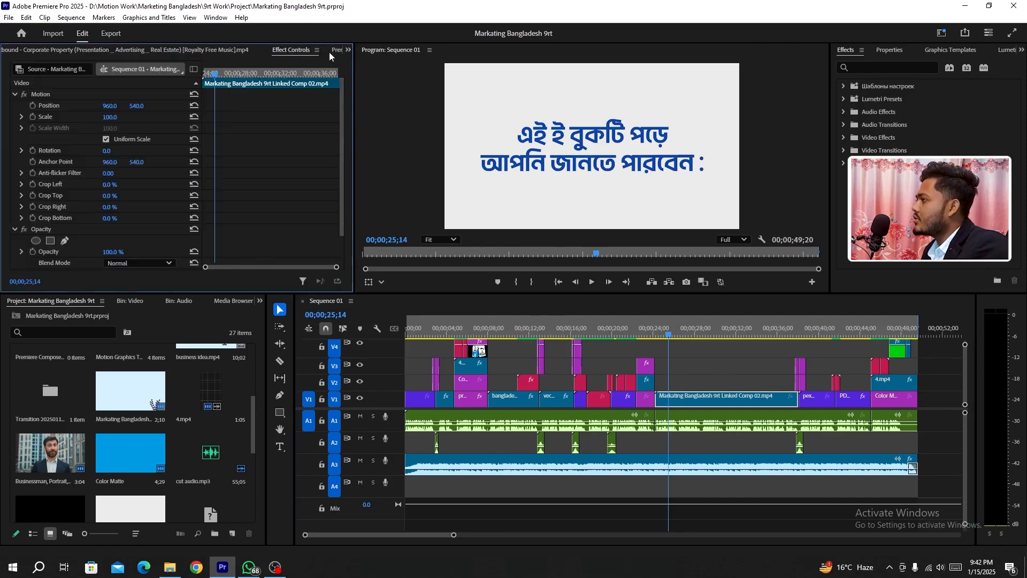
{"action": "left_click", "coordinate": [331, 50]}
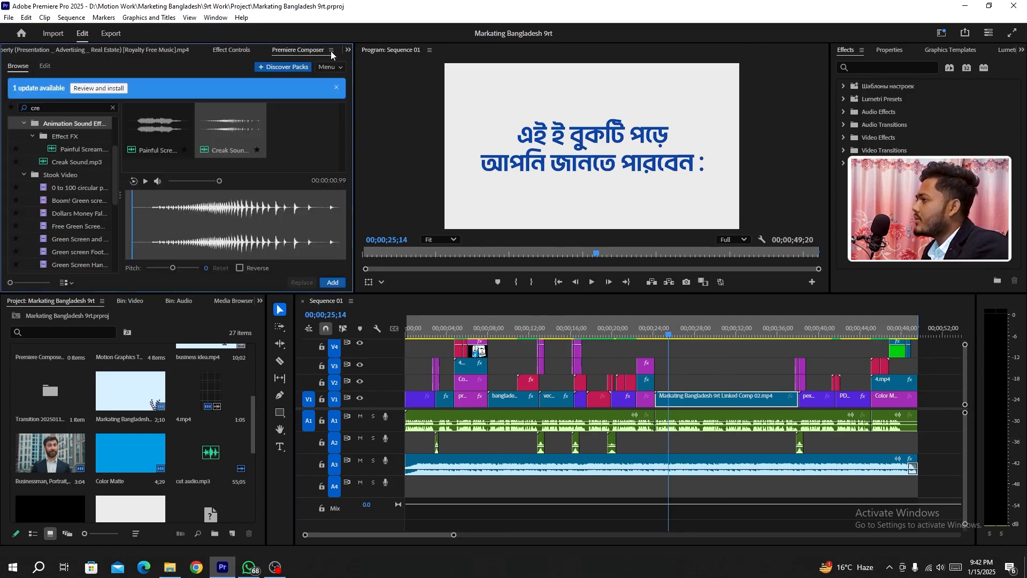
{"action": "left_click", "coordinate": [115, 108]}
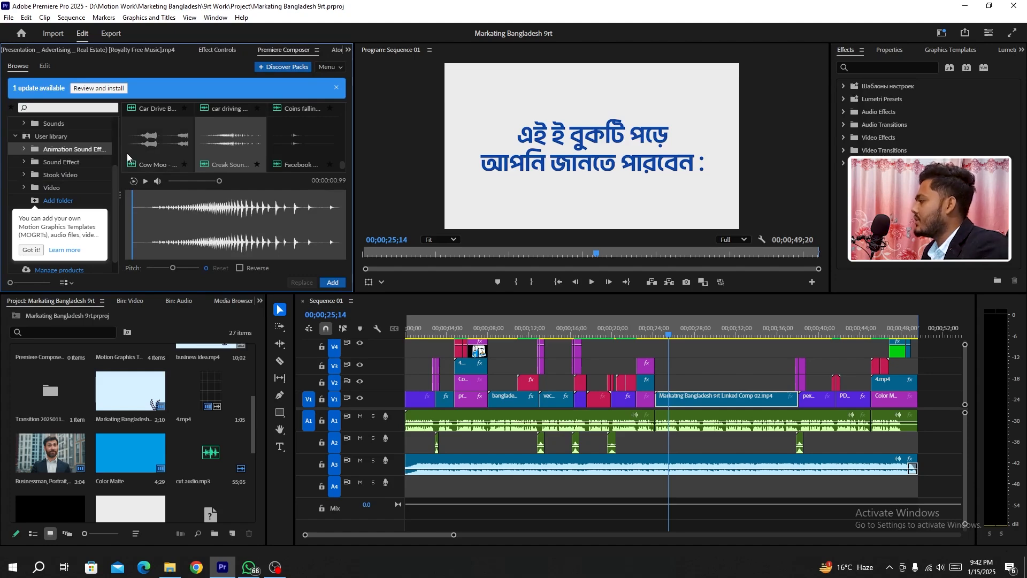
{"action": "left_click", "coordinate": [414, 336]}
{"action": "left_click", "coordinate": [406, 336]}
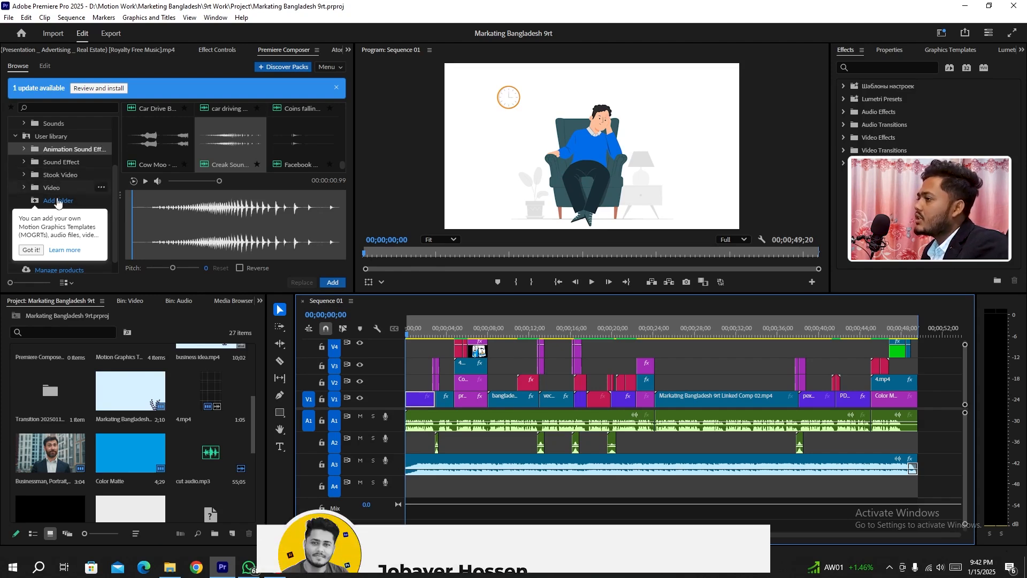
{"action": "left_click", "coordinate": [31, 250]}
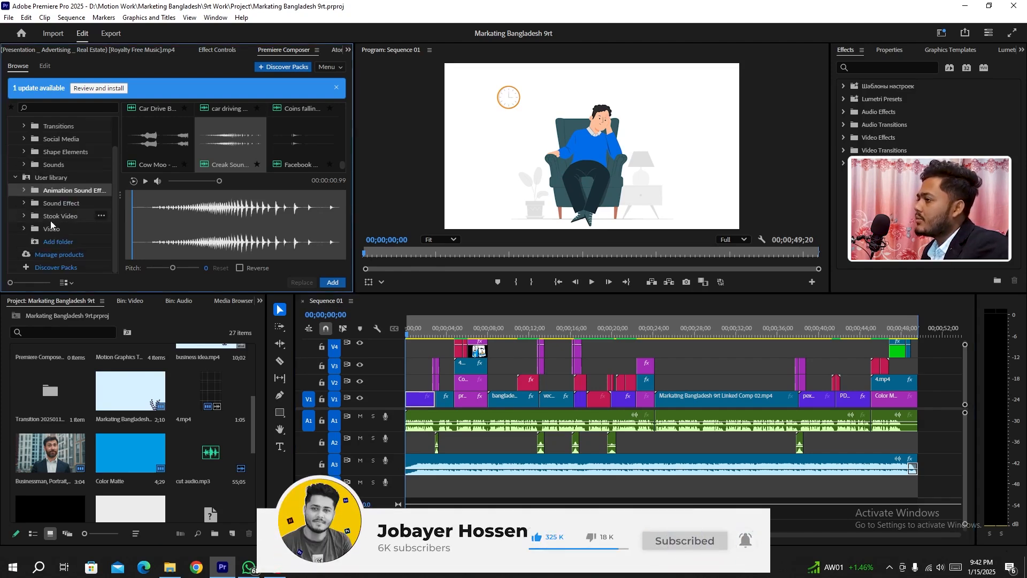
Search the Premiere Composer library for "cre" and add Creak Sound.mp3 to the sequence at 00;00;00;23.
{"action": "left_click", "coordinate": [53, 108]}
{"action": "type", "text": "cre"}
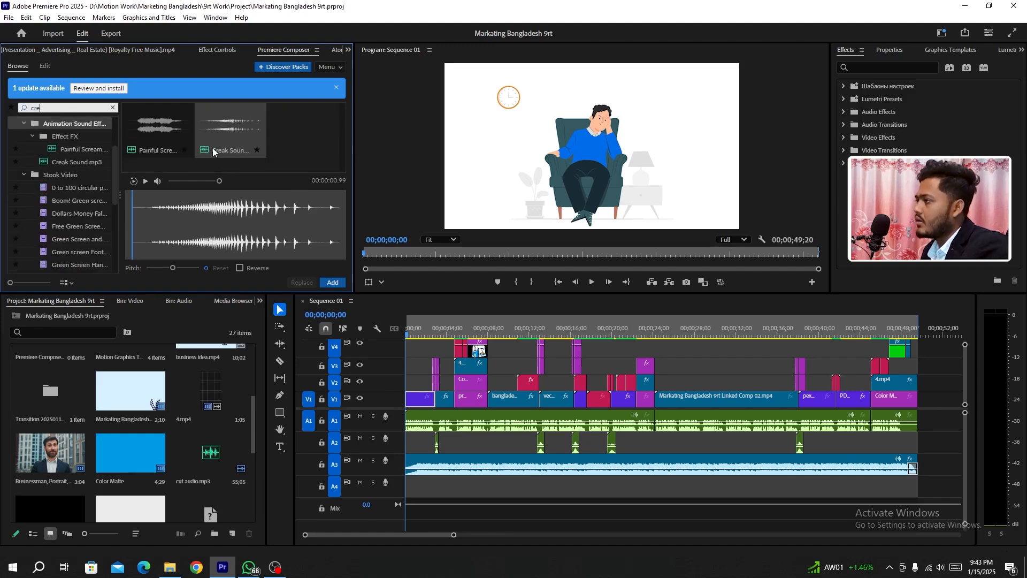
{"action": "left_click", "coordinate": [226, 131]}
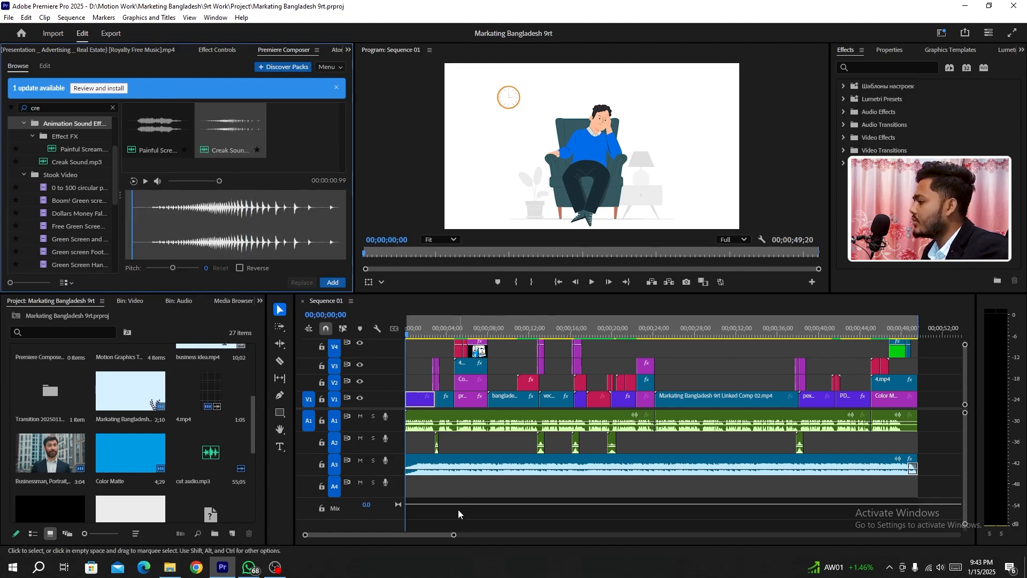
{"action": "left_click_drag", "start_coordinate": [453, 535], "coordinate": [401, 539]}
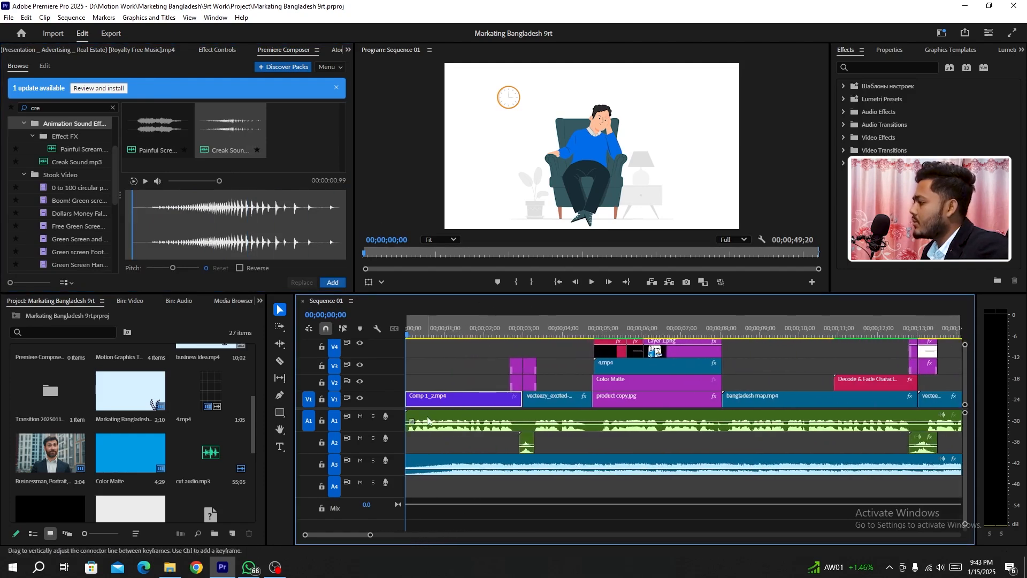
{"action": "mouse_move", "coordinate": [415, 334]}
{"action": "left_mouse_down"}
{"action": "mouse_move", "coordinate": [453, 336]}
{"action": "mouse_move", "coordinate": [425, 336]}
{"action": "mouse_move", "coordinate": [436, 337]}
{"action": "left_mouse_up"}
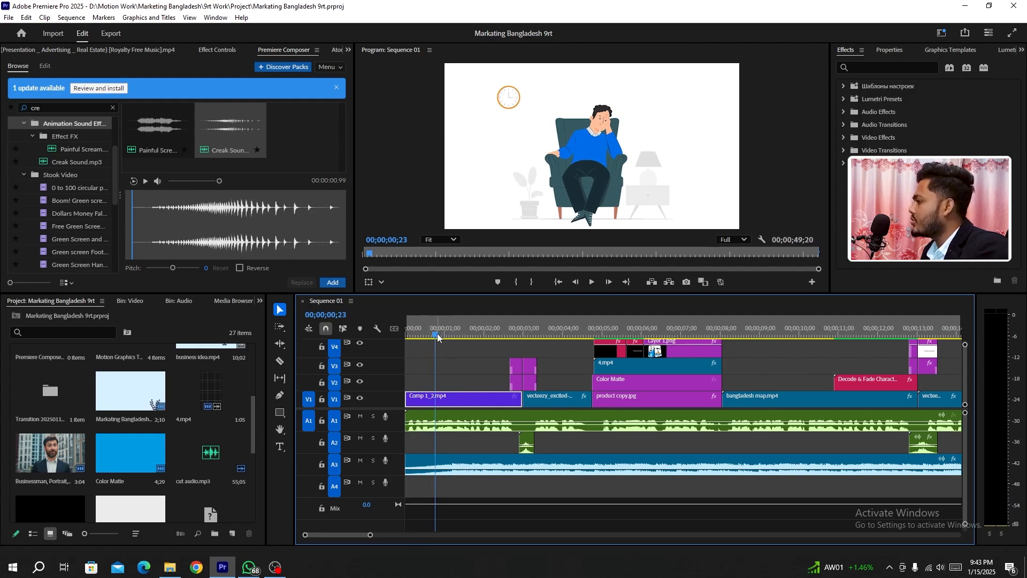
{"action": "left_click", "coordinate": [336, 283]}
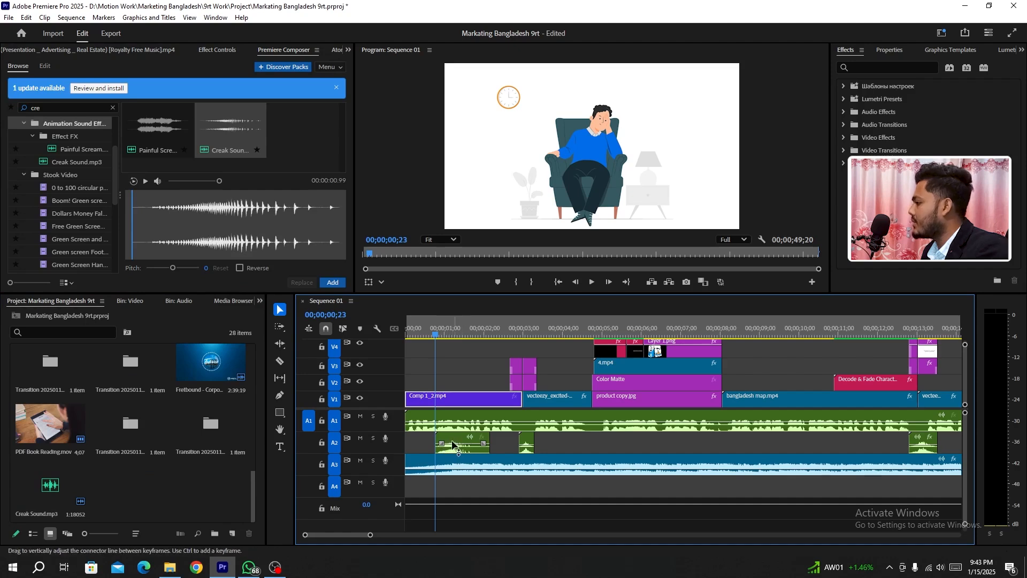
Play back the opening clip with the creak sound and continue through the transition into the next clips.
{"action": "left_click", "coordinate": [433, 334]}
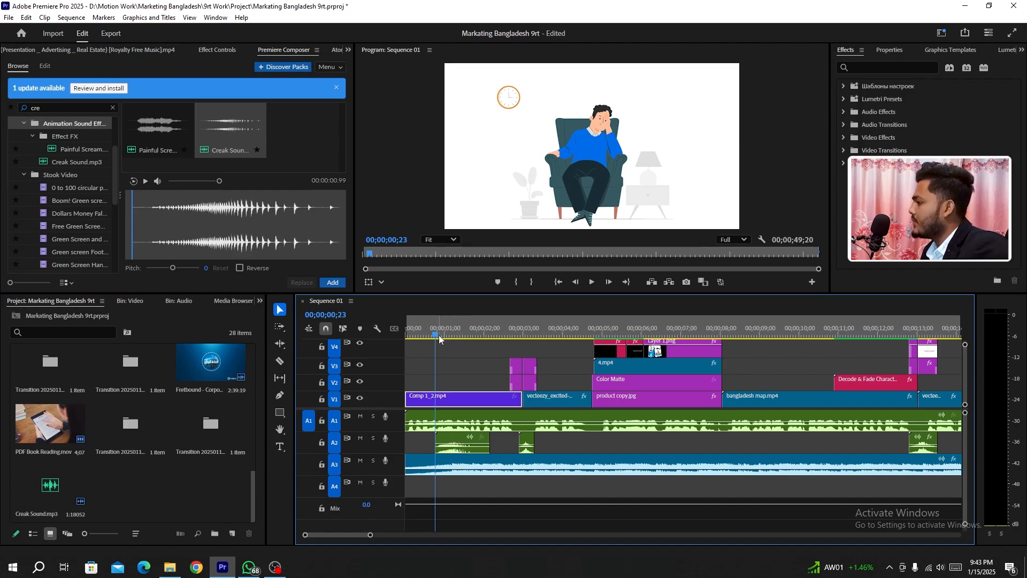
{"action": "key", "text": "space"}
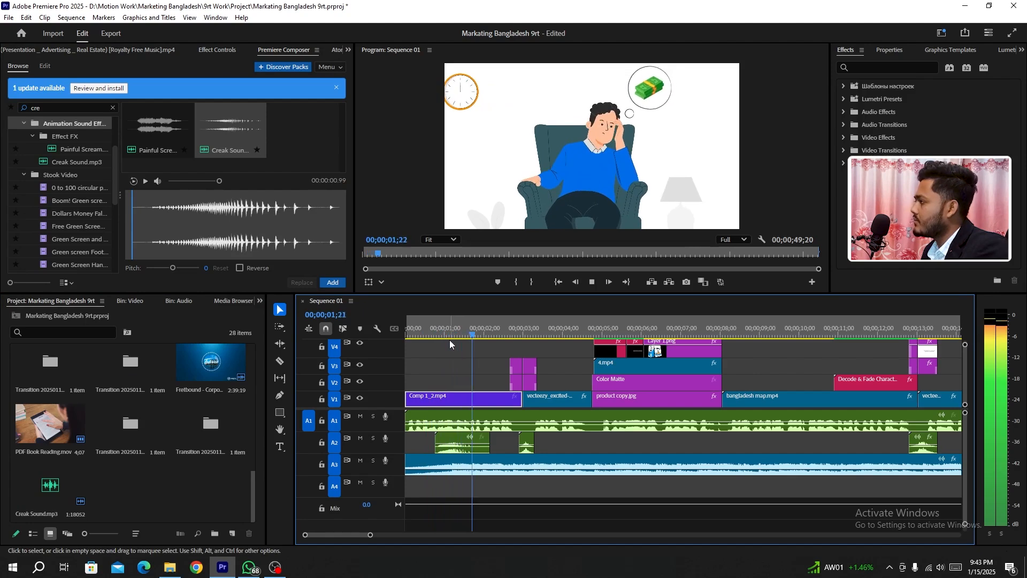
{"action": "key", "text": "space"}
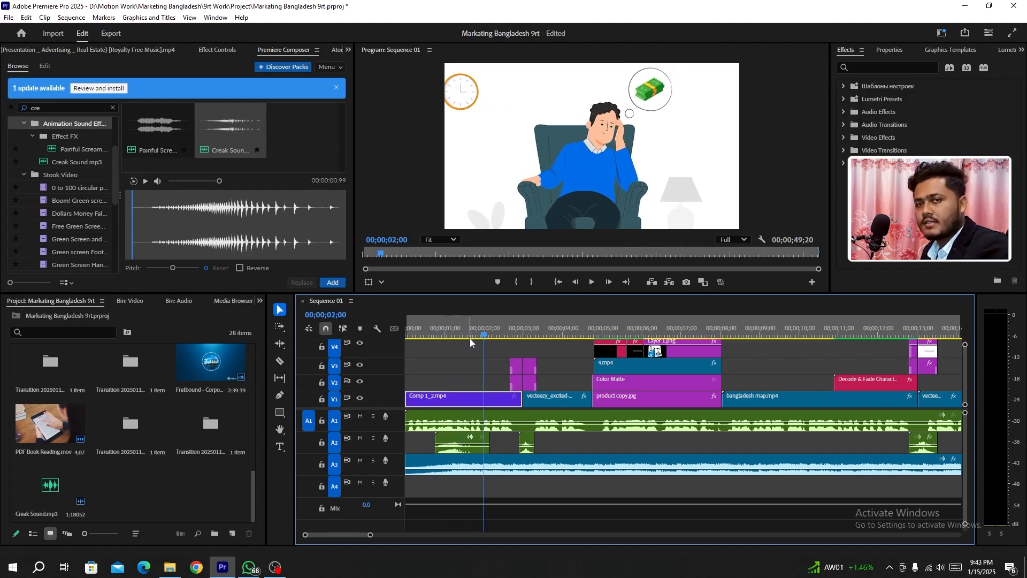
{"action": "left_click_drag", "start_coordinate": [483, 335], "coordinate": [423, 336]}
{"action": "key", "text": "space"}
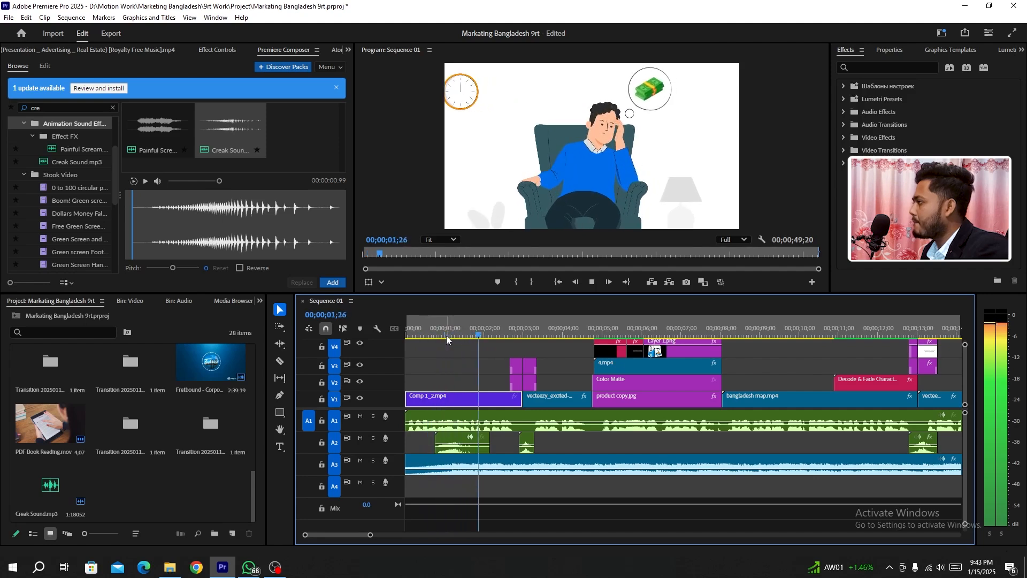
{"action": "key", "text": "space"}
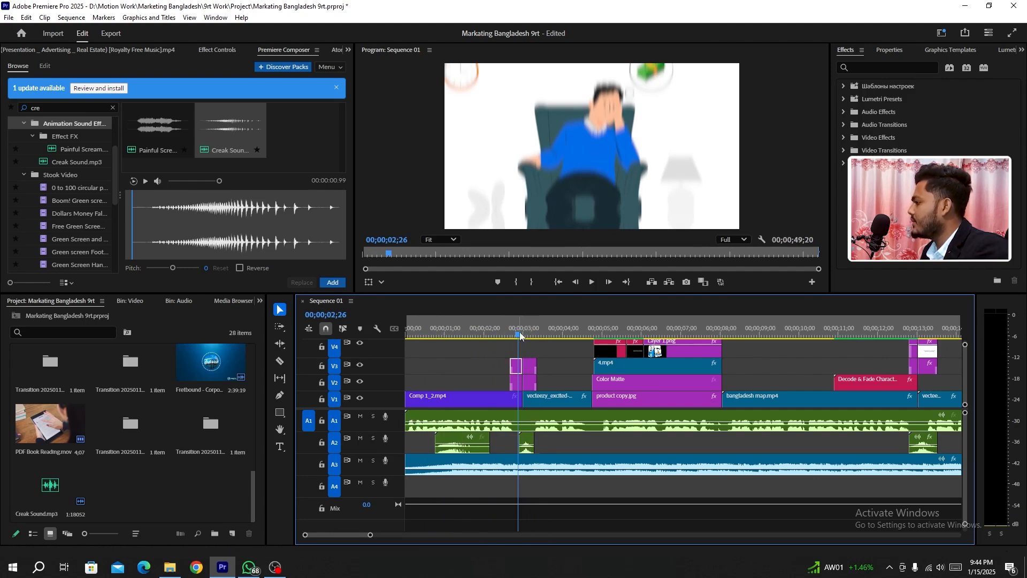
{"action": "key", "text": "space"}
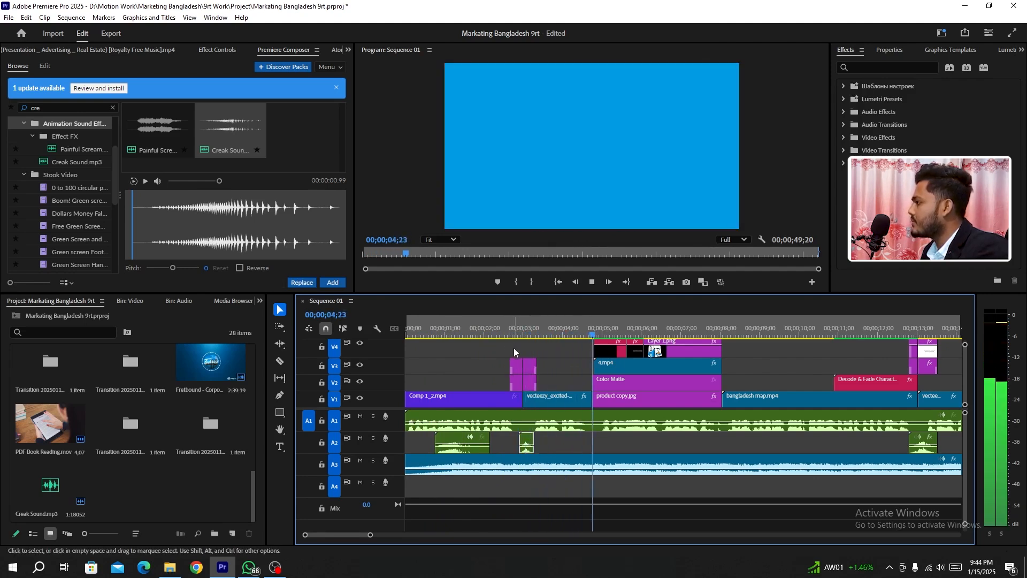
Place the playhead at 00;00;04;24, where the first title begins, and search the Premiere Composer library for "pop".
{"action": "left_click", "coordinate": [618, 335]}
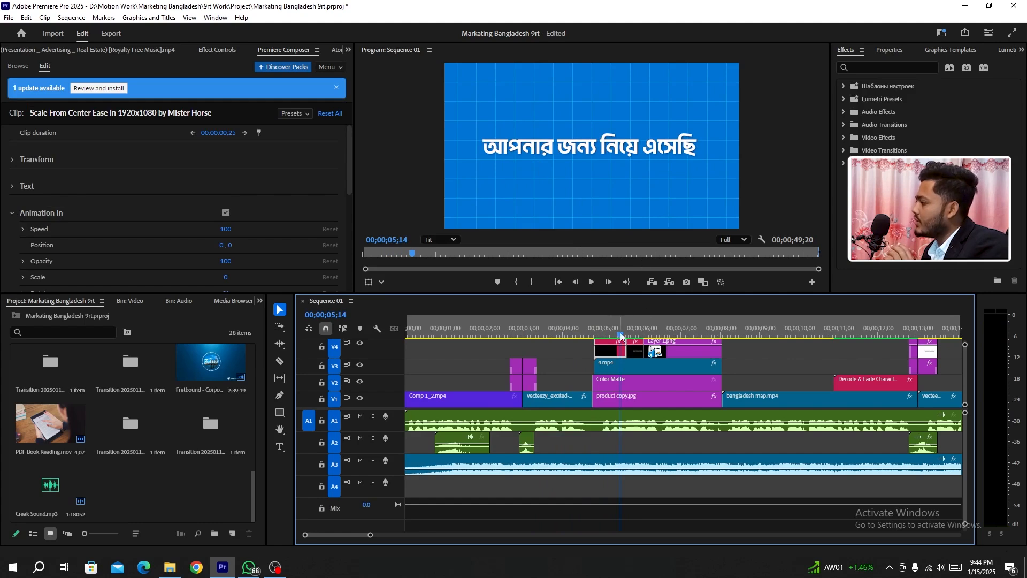
{"action": "left_click_drag", "start_coordinate": [599, 334], "coordinate": [593, 322]}
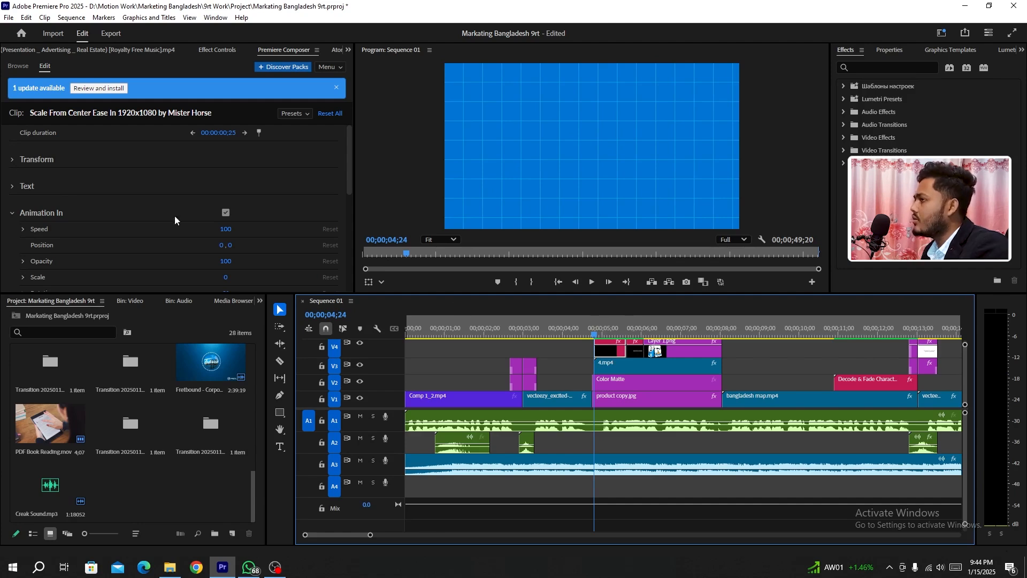
{"action": "left_click", "coordinate": [328, 50]}
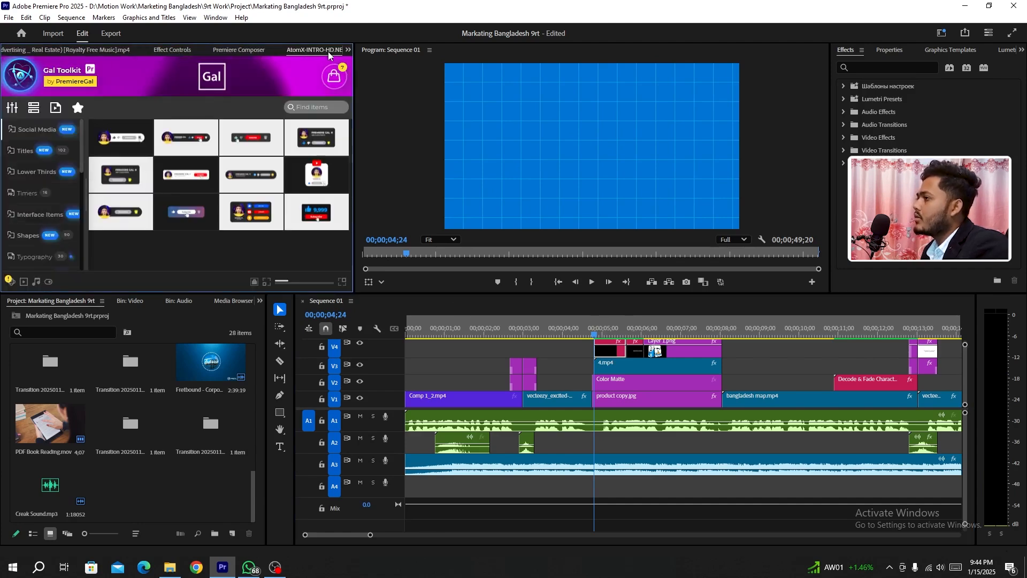
{"action": "left_click", "coordinate": [188, 53]}
{"action": "left_click", "coordinate": [18, 67]}
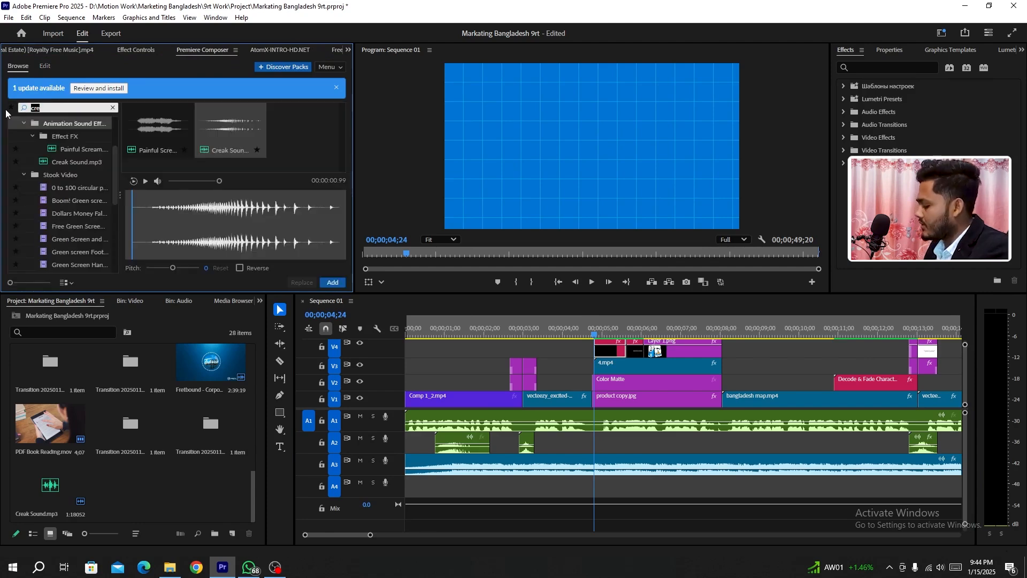
{"action": "type", "text": "pop"}
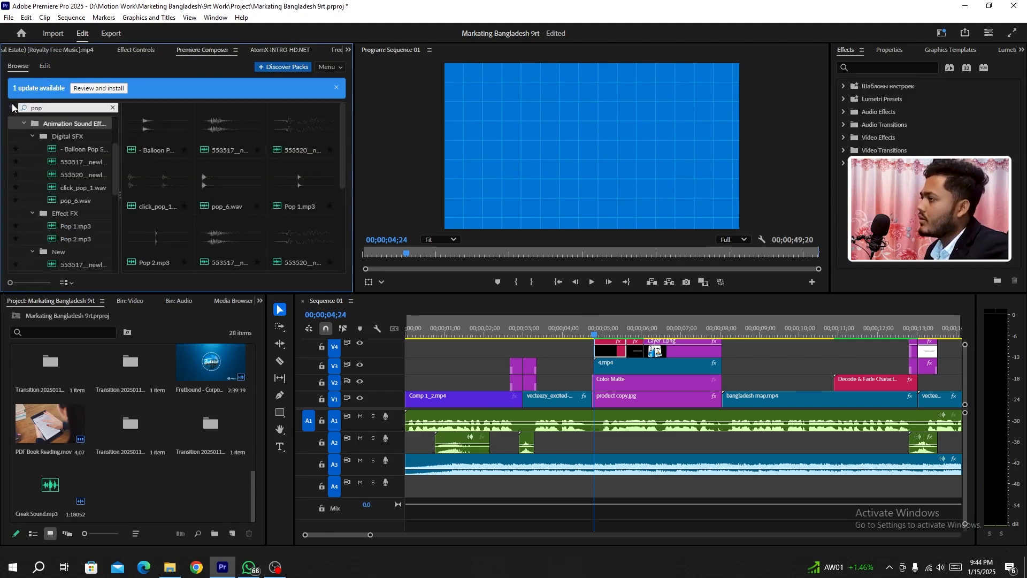
Audition several pop sounds and add pop_6.wav to the sequence at the first title's start.
{"action": "left_click", "coordinate": [149, 128]}
{"action": "left_click", "coordinate": [230, 130]}
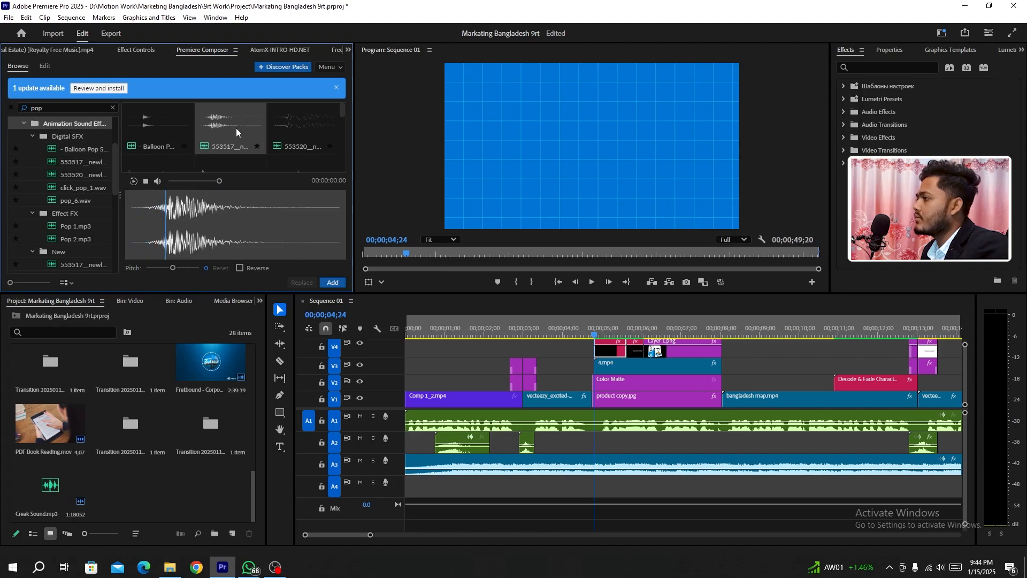
{"action": "left_click", "coordinate": [231, 164]}
{"action": "scroll", "coordinate": [264, 142], "scroll_direction": "down", "scroll_amount": 2}
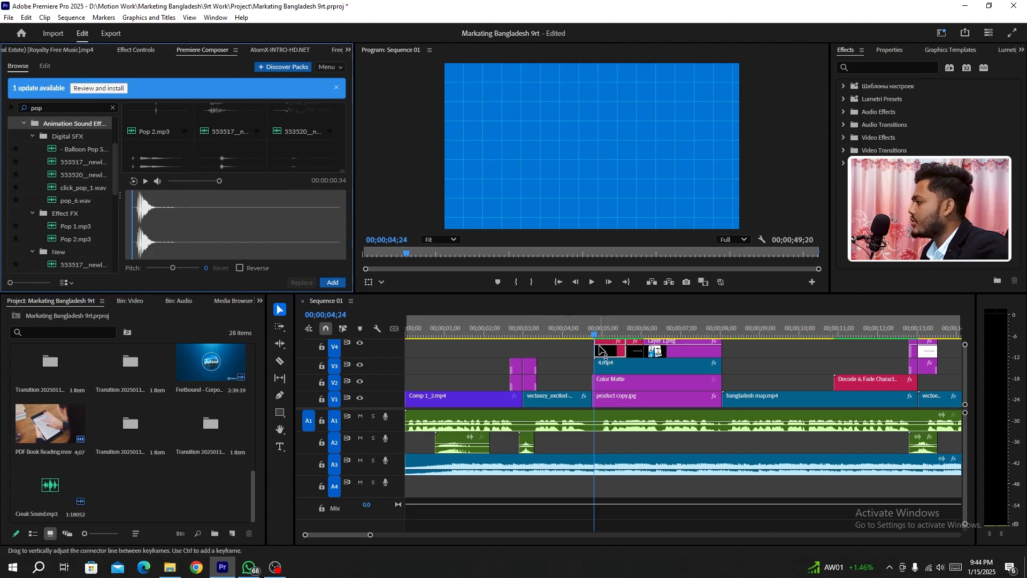
{"action": "left_click", "coordinate": [339, 284]}
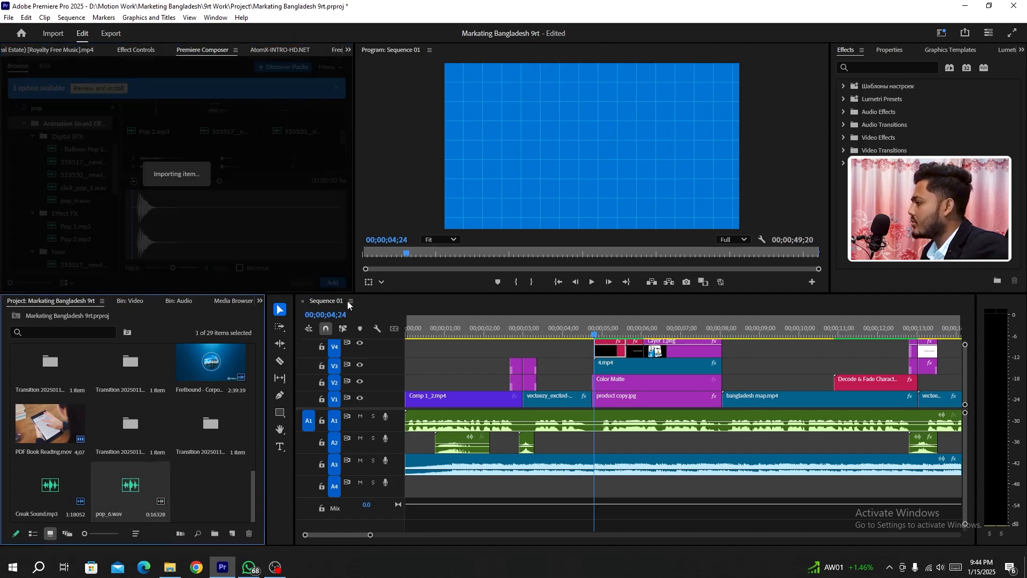
Replay the first title's entrance to check the timing of the pop sound.
{"action": "key", "text": "space"}
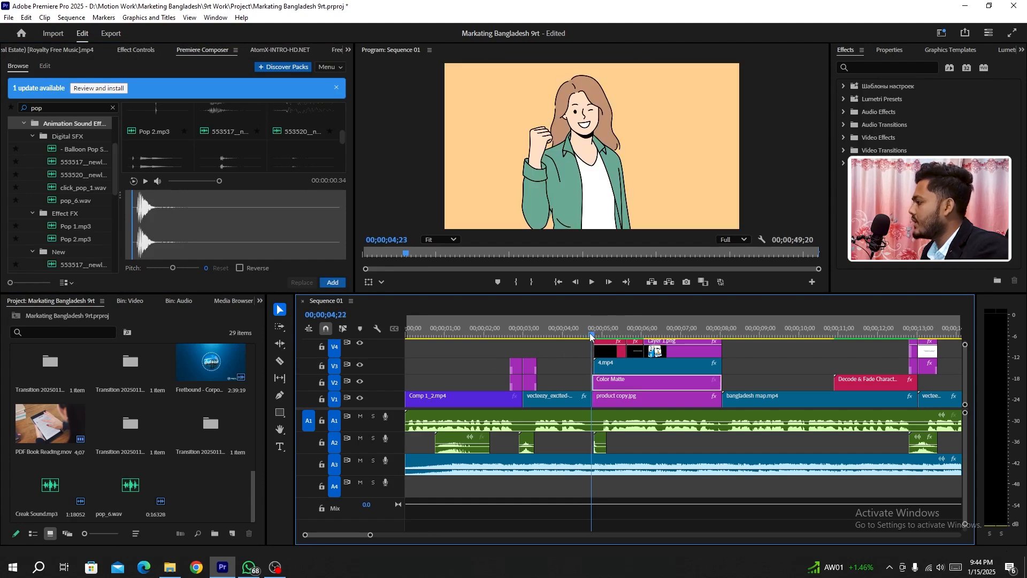
{"action": "key", "text": "space"}
{"action": "left_click_drag", "start_coordinate": [620, 338], "coordinate": [590, 338]}
{"action": "key", "text": "space"}
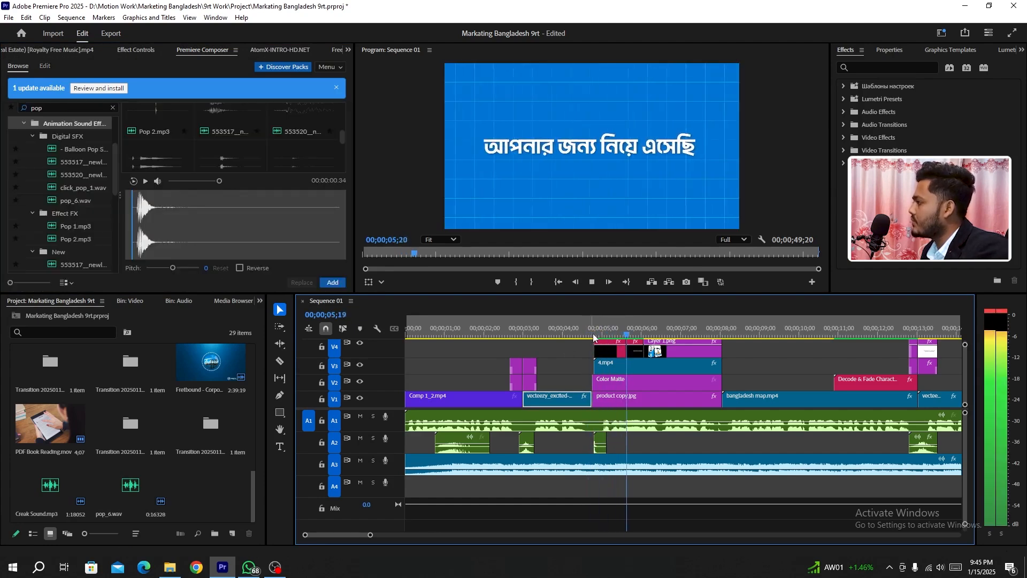
{"action": "key", "text": "space"}
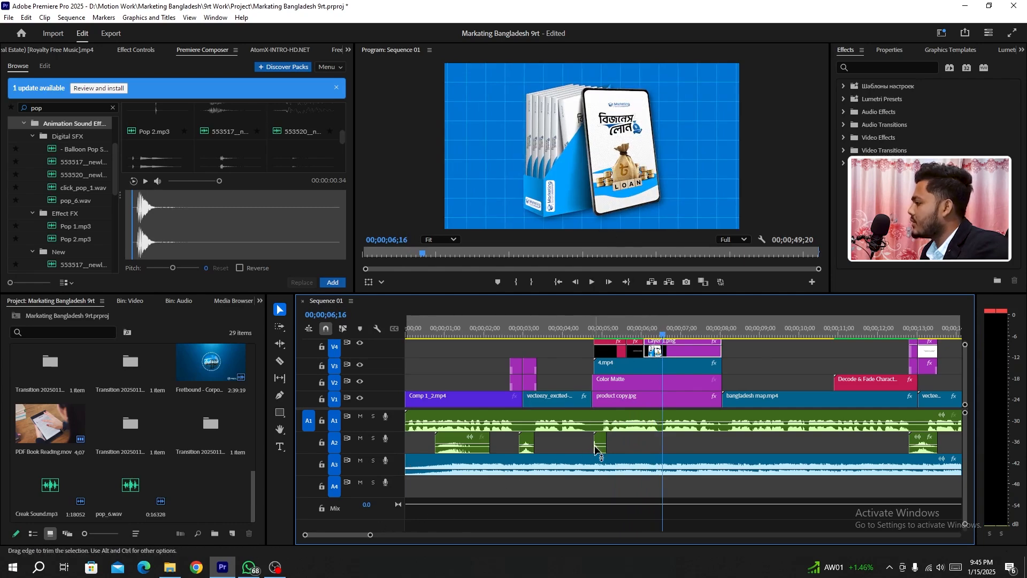
Copy the pop sound on A2 to the start of the Layer 1.png clip and play that section.
{"action": "left_click_drag", "start_coordinate": [370, 535], "coordinate": [353, 554]}
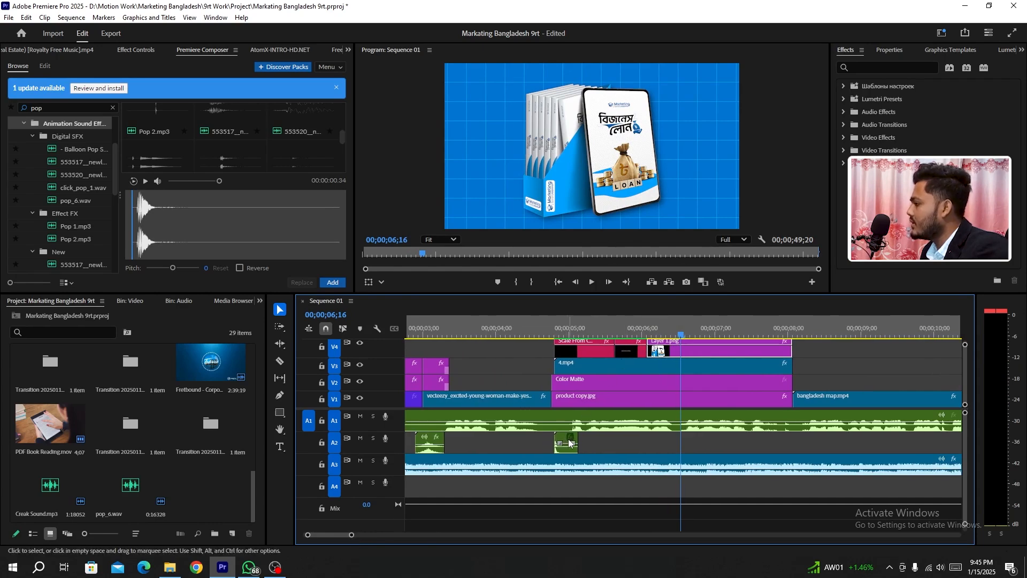
{"action": "left_click_drag", "start_coordinate": [564, 442], "coordinate": [656, 443]}
{"action": "left_click_drag", "start_coordinate": [655, 329], "coordinate": [636, 328]}
{"action": "key", "text": "space"}
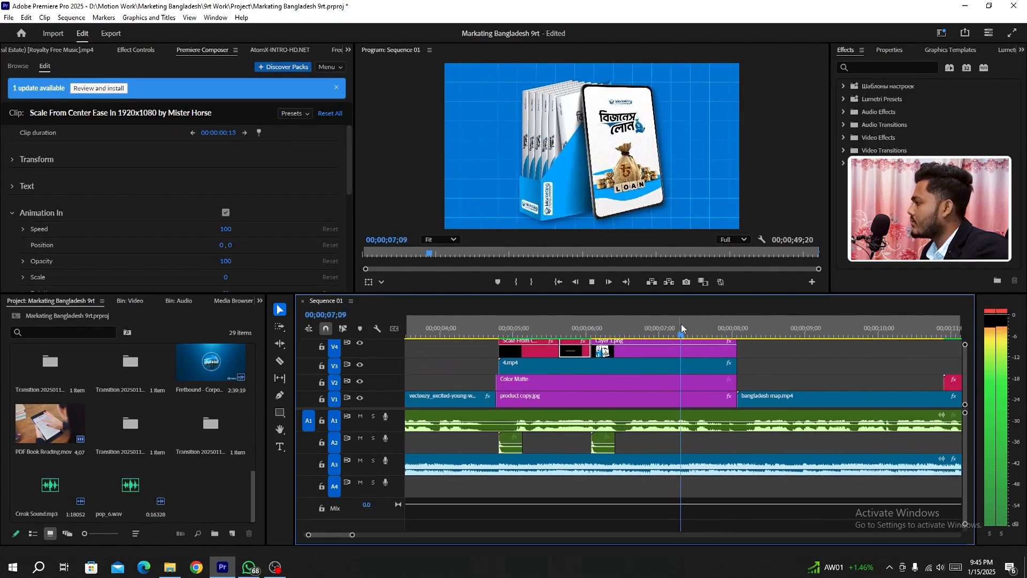
{"action": "key", "text": "space"}
Copy the pop sound on A2 to the start of the bangladesh map.mp4 clip and play that section.
{"action": "left_click_drag", "start_coordinate": [714, 325], "coordinate": [672, 335]}
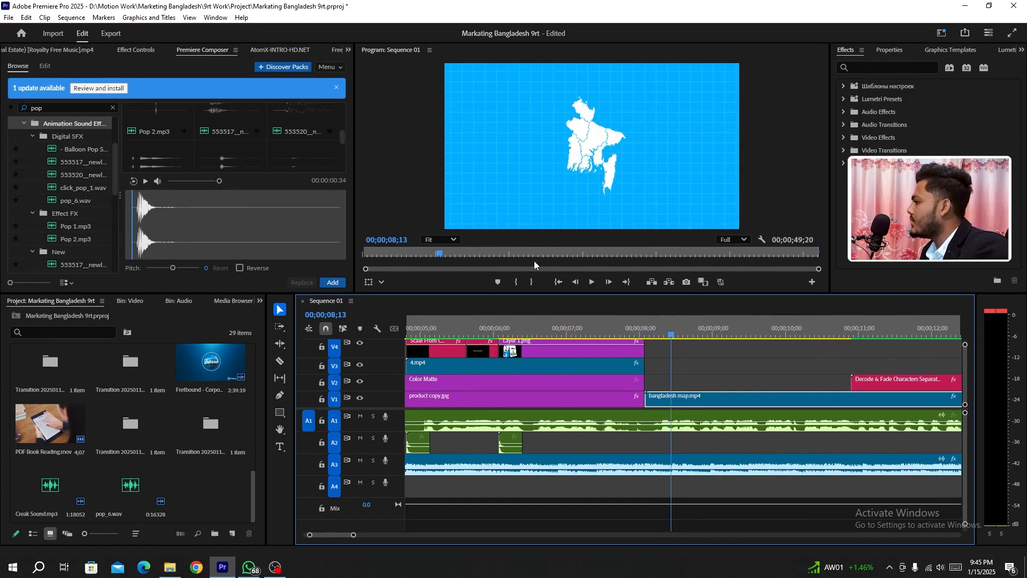
{"action": "left_click_drag", "start_coordinate": [509, 441], "coordinate": [658, 438]}
{"action": "left_click_drag", "start_coordinate": [655, 325], "coordinate": [634, 327]}
{"action": "key", "text": "space"}
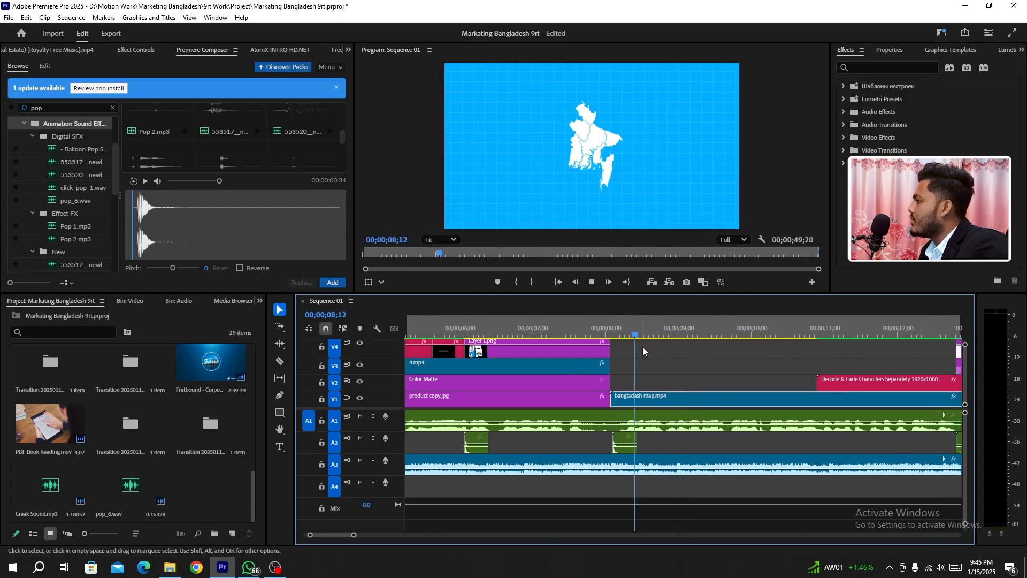
Copy the shortened pop sound on A2 from the bangladesh map.mp4 clip's start to the first pin's appearance at 00;00;08;25.
{"action": "key", "text": "space"}
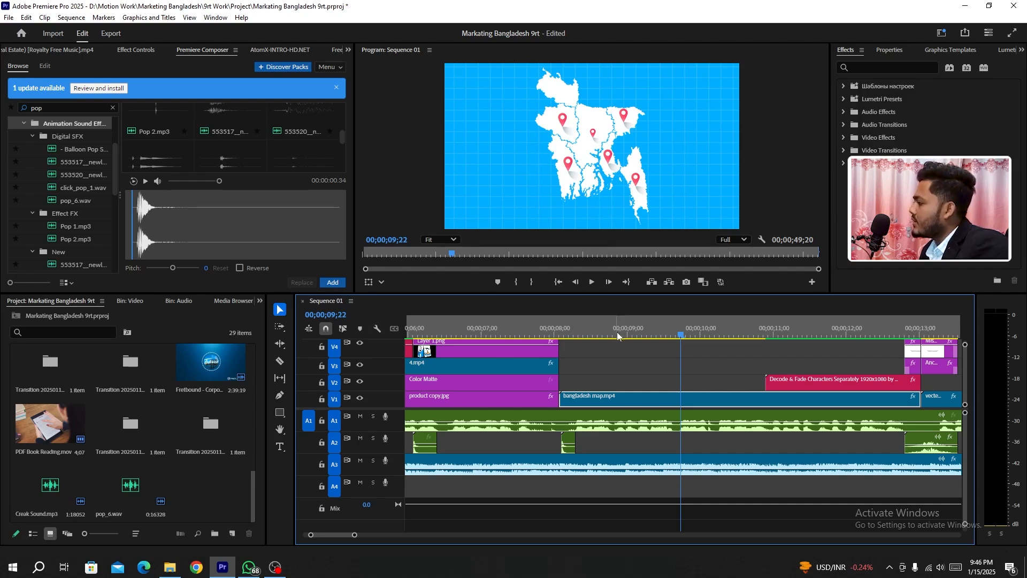
{"action": "left_click", "coordinate": [569, 442]}
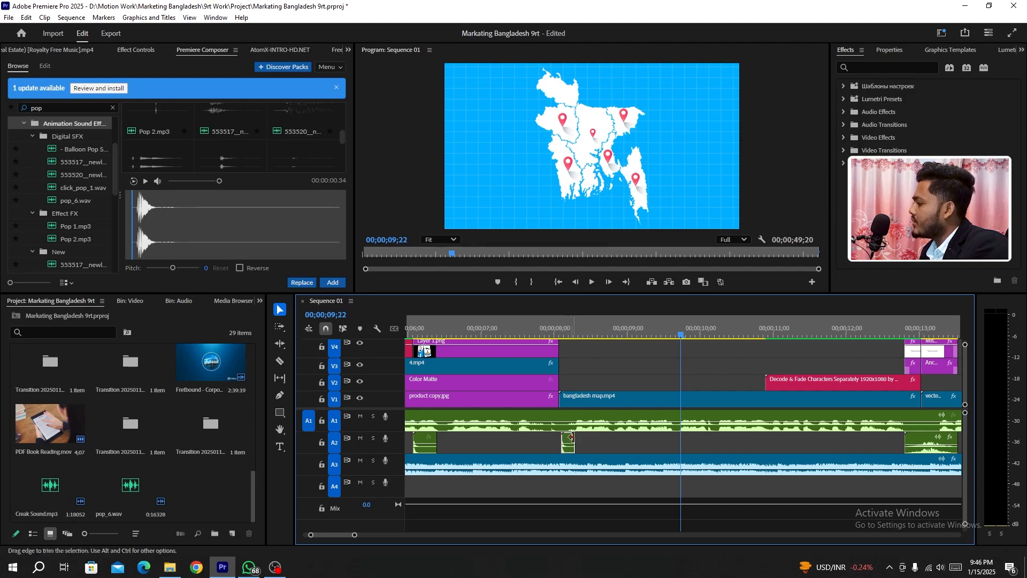
{"action": "left_click", "coordinate": [615, 336]}
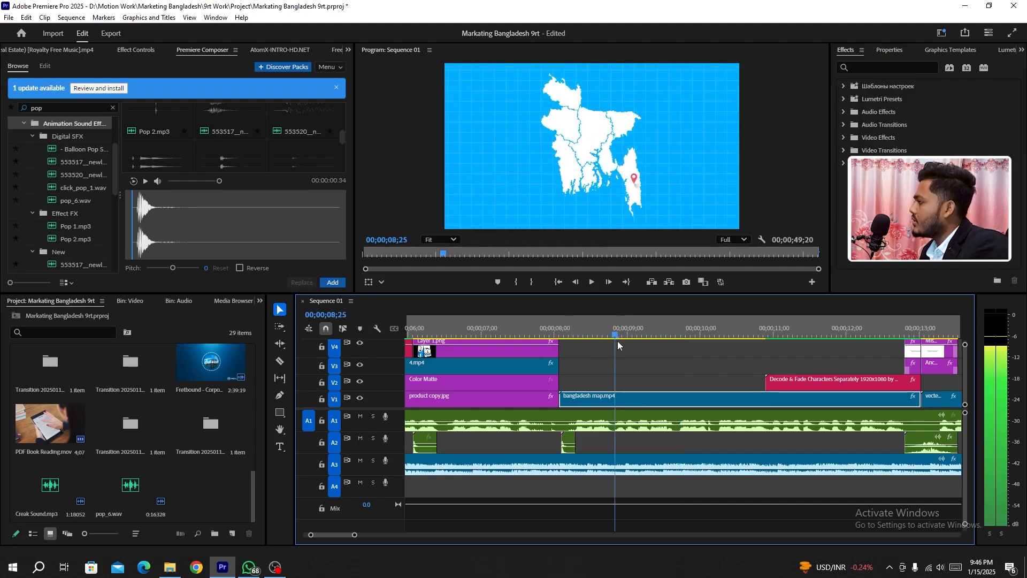
{"action": "left_click", "coordinate": [566, 438]}
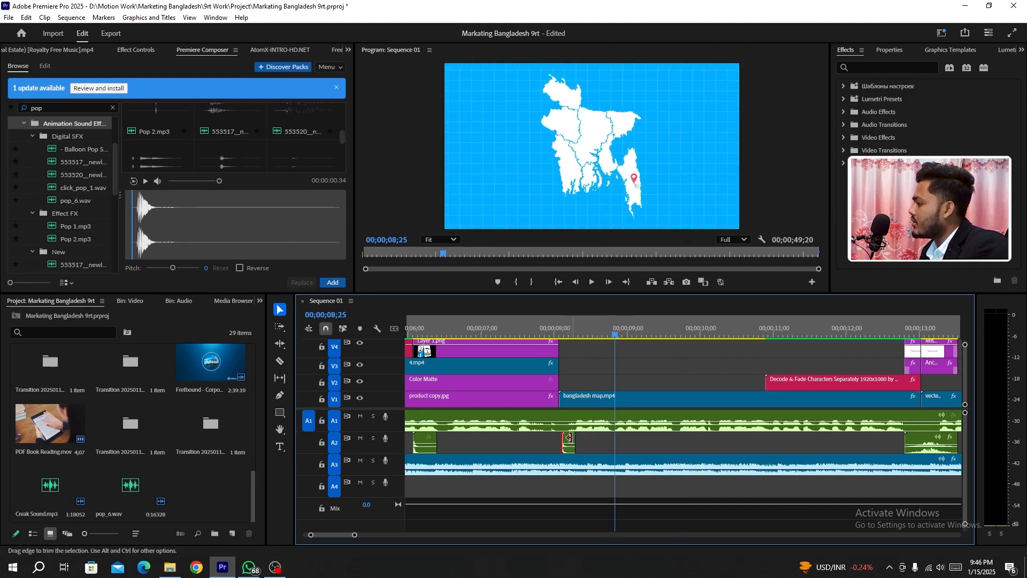
{"action": "left_click_drag", "start_coordinate": [569, 440], "coordinate": [632, 443]}
{"action": "key", "text": "ctrl+z"}
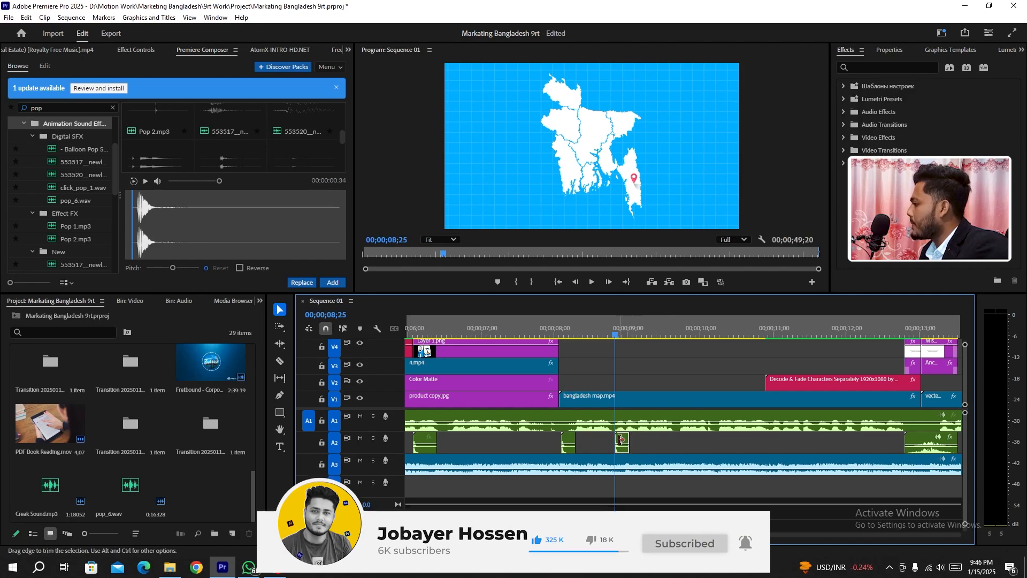
Duplicate the pop sound along A2 until four follow one another for the map pins, and play that section.
{"action": "left_click_drag", "start_coordinate": [623, 440], "coordinate": [641, 442]}
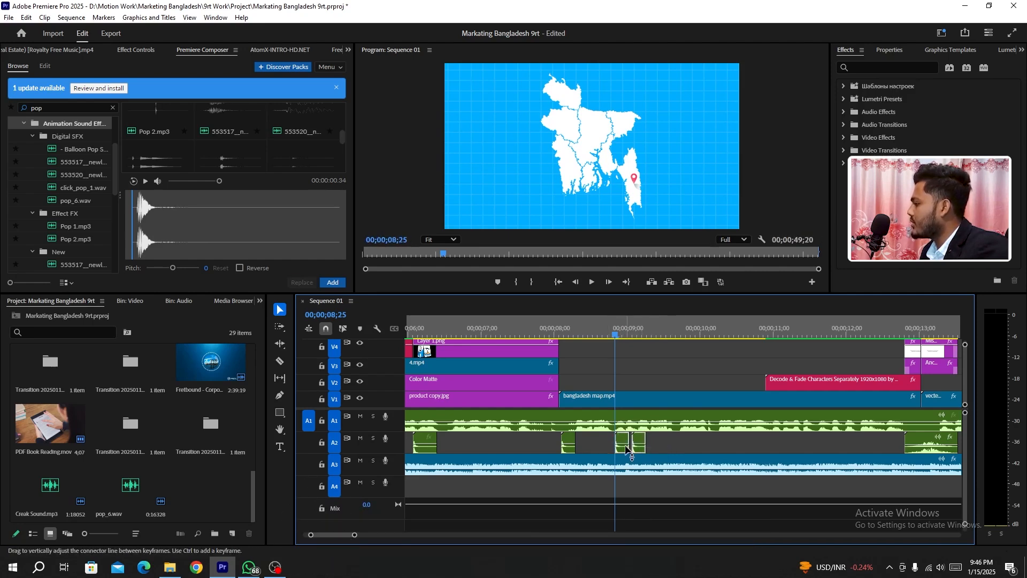
{"action": "left_click_drag", "start_coordinate": [622, 441], "coordinate": [655, 443]}
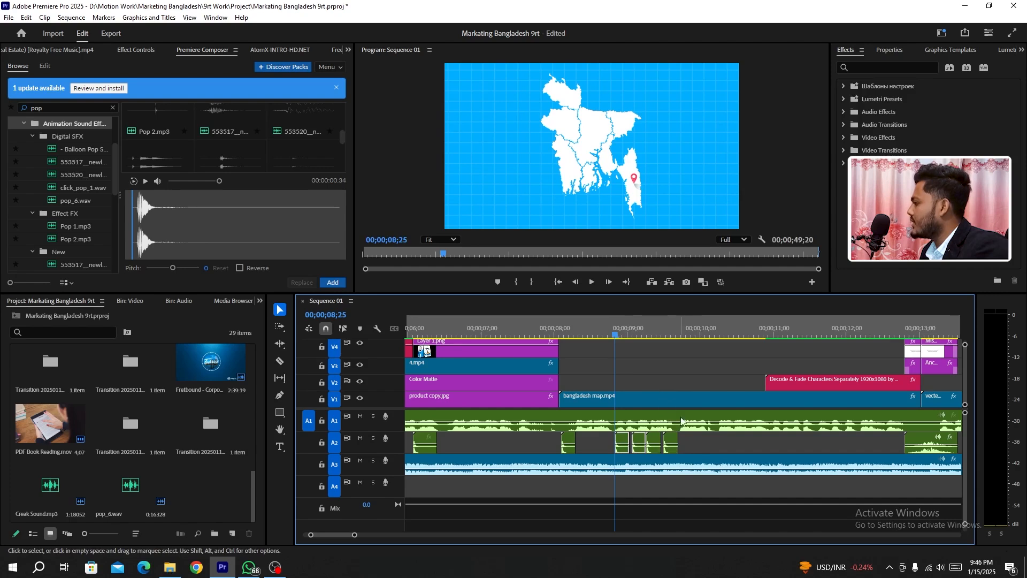
{"action": "left_click", "coordinate": [655, 443]}
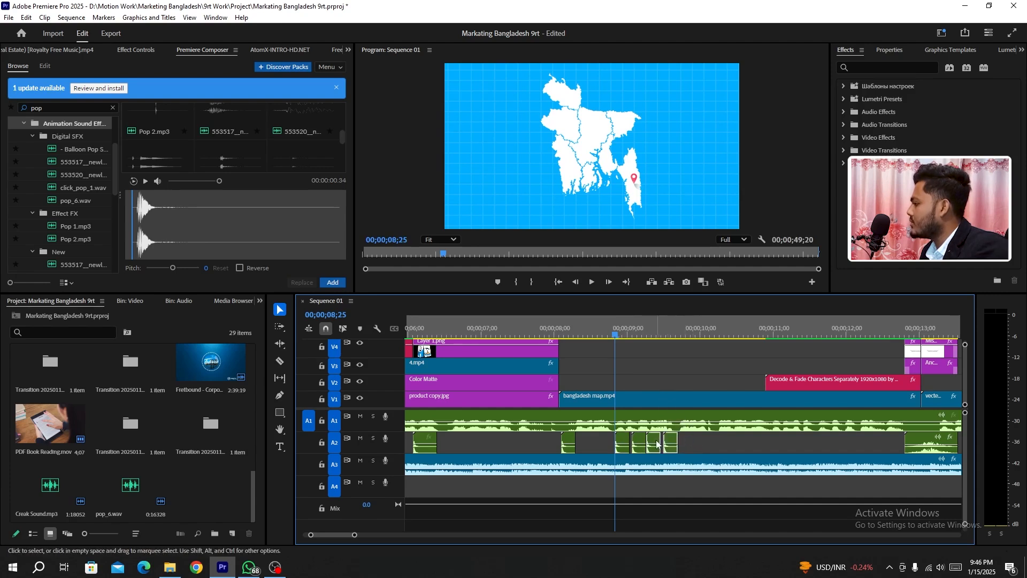
{"action": "left_click_drag", "start_coordinate": [657, 443], "coordinate": [659, 443]}
{"action": "left_click_drag", "start_coordinate": [614, 332], "coordinate": [595, 333]}
{"action": "key", "text": "space"}
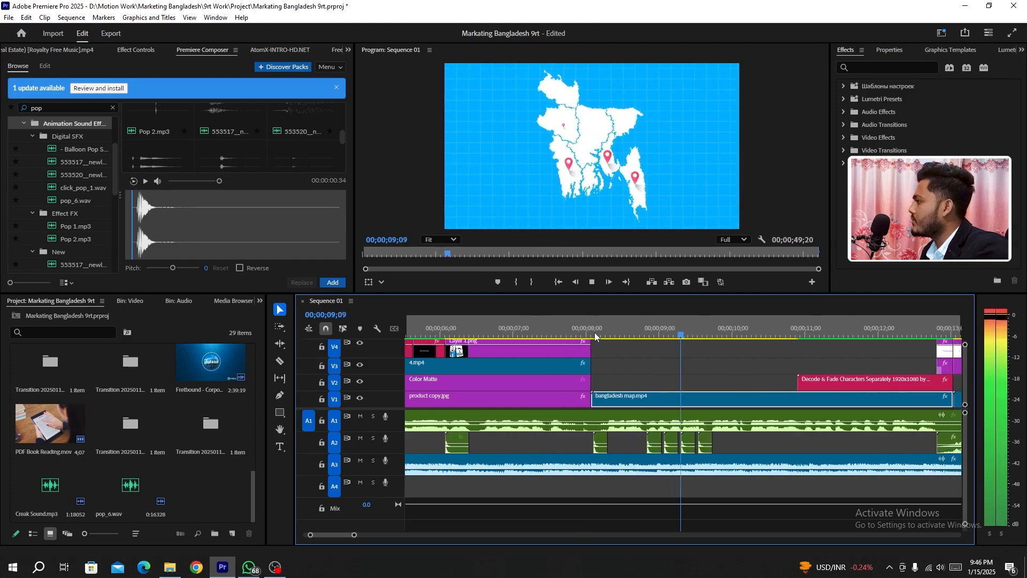
{"action": "key", "text": "space"}
Extend the row of pop sounds on A2 to six for the remaining map pins and replay the map section.
{"action": "mouse_move", "coordinate": [652, 441]}
{"action": "left_mouse_down"}
{"action": "mouse_move", "coordinate": [609, 447]}
{"action": "mouse_move", "coordinate": [664, 444]}
{"action": "left_mouse_up"}
{"action": "left_click_drag", "start_coordinate": [560, 330], "coordinate": [548, 329]}
{"action": "key", "text": "space"}
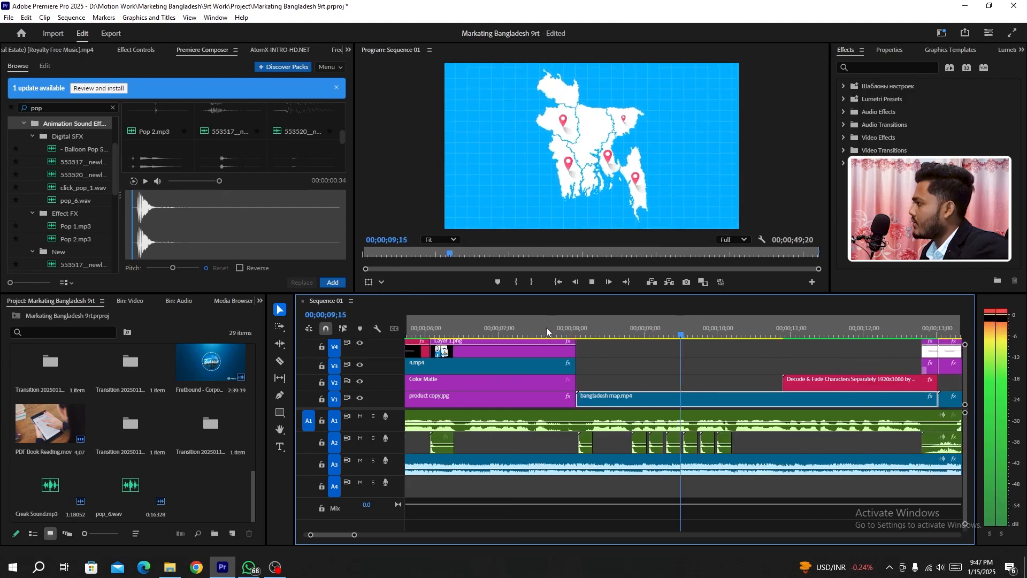
{"action": "key", "text": "space"}
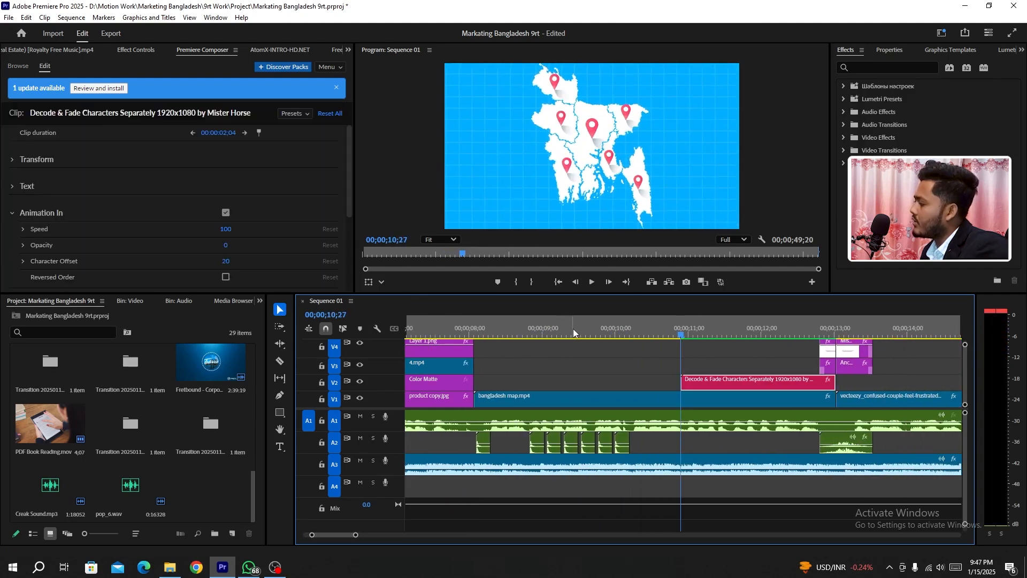
{"action": "left_click", "coordinate": [605, 402]}
{"action": "left_click_drag", "start_coordinate": [602, 332], "coordinate": [525, 336]}
{"action": "key", "text": "space"}
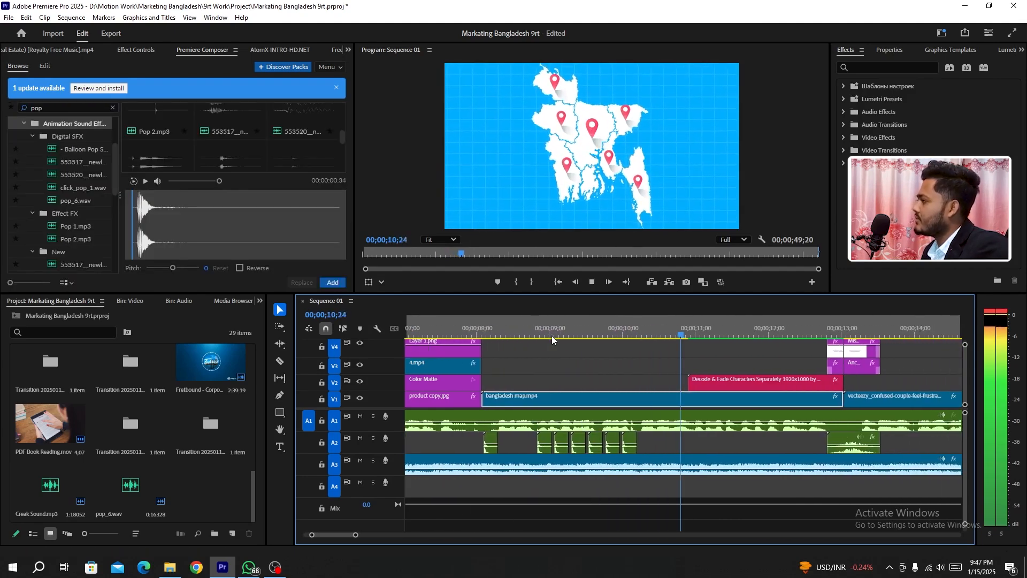
{"action": "key", "text": "space"}
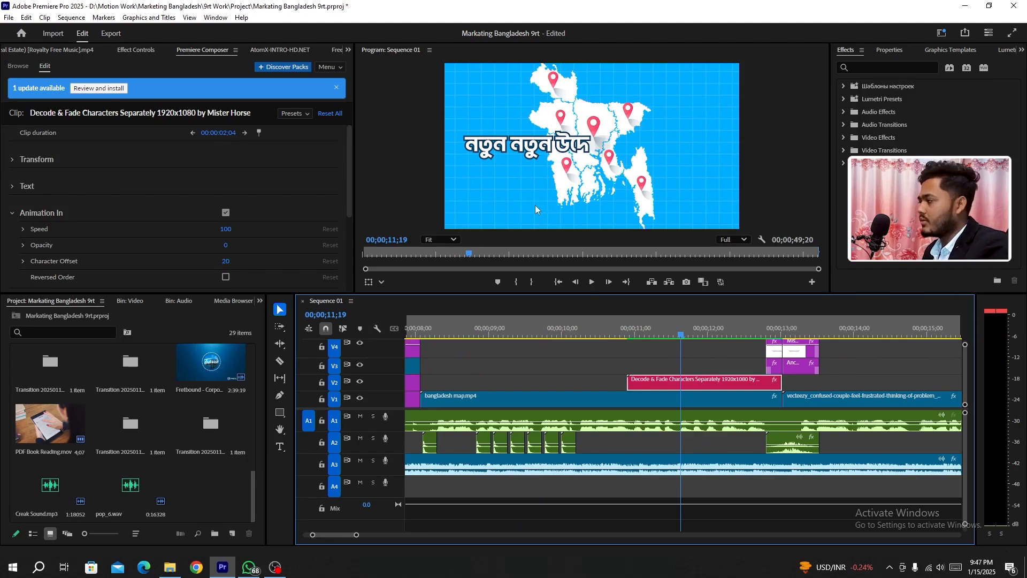
Place the playhead at the start of the Decode & Fade Characters Separately title and search the sound library for "keyb".
{"action": "left_click_drag", "start_coordinate": [636, 335], "coordinate": [630, 336]}
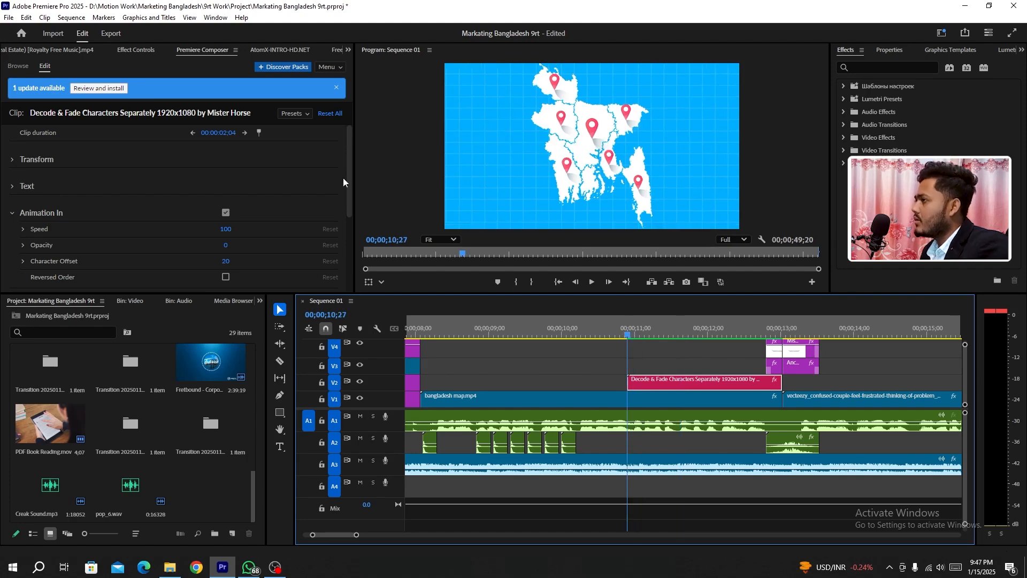
{"action": "left_click", "coordinate": [23, 66]}
{"action": "left_click", "coordinate": [112, 109]}
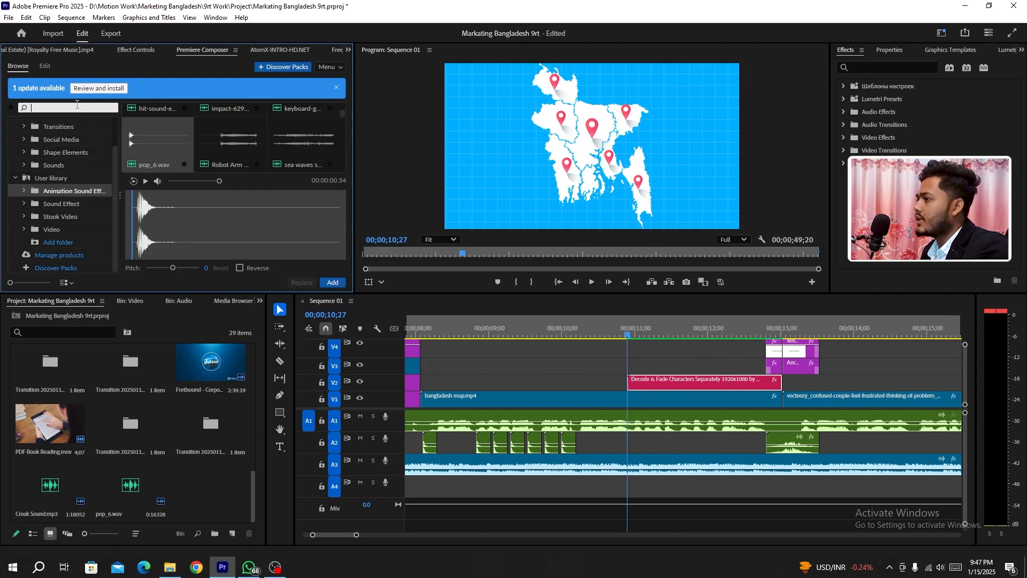
{"action": "type", "text": "keyb"}
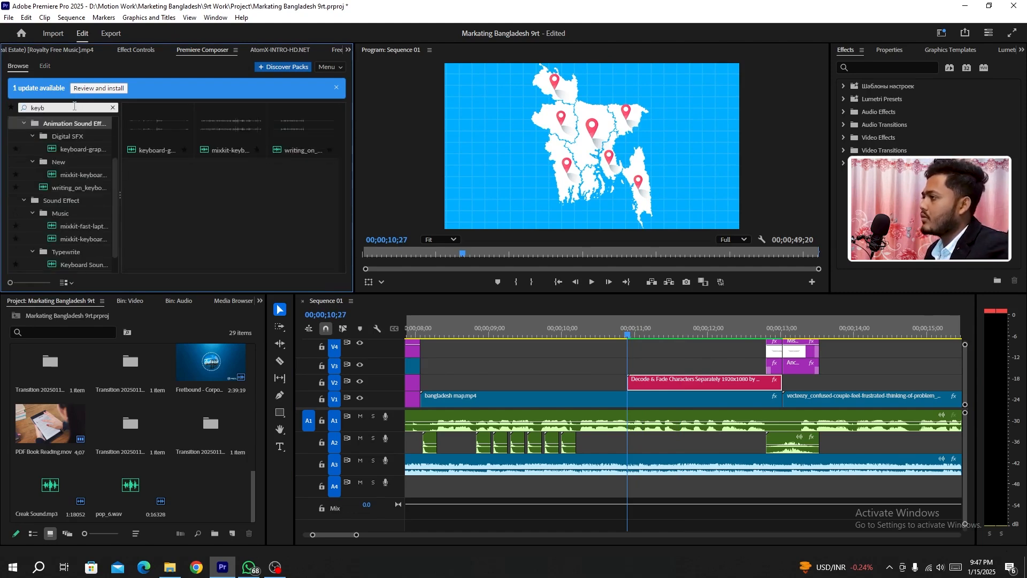
Audition the three keyboard sounds and add the mixkit-keyboard sound at the playhead.
{"action": "left_click", "coordinate": [175, 120]}
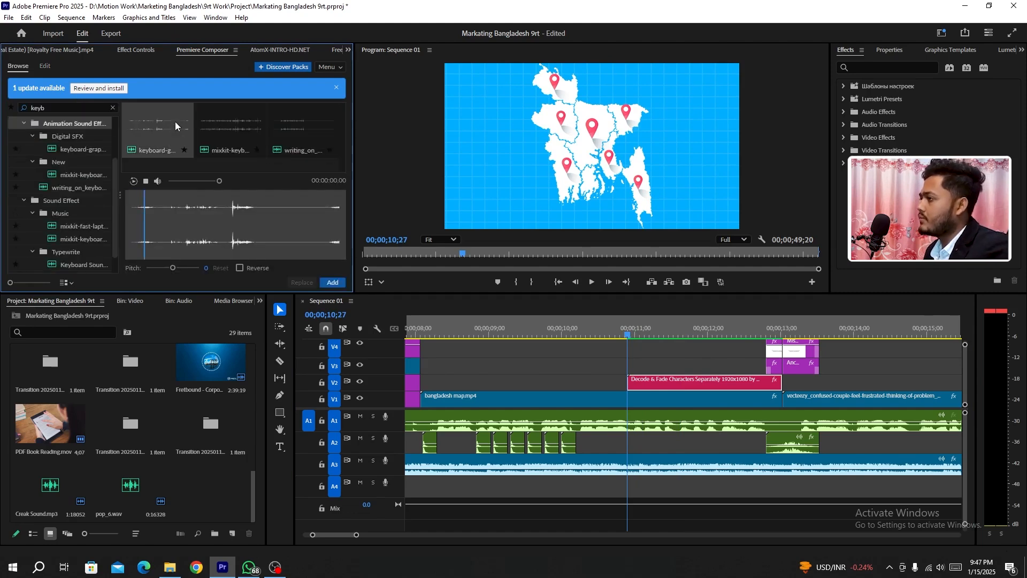
{"action": "left_click", "coordinate": [231, 115]}
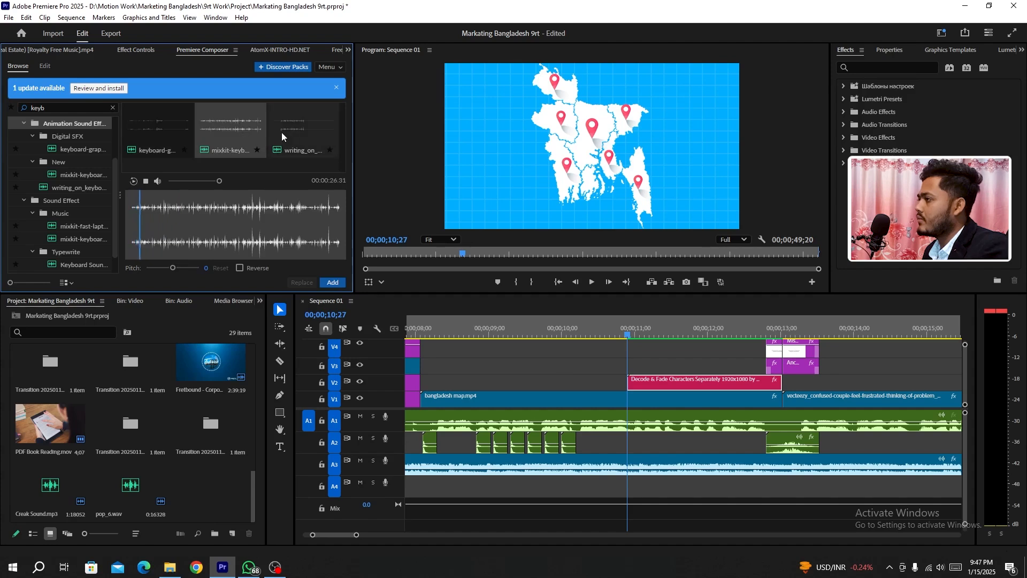
{"action": "left_click", "coordinate": [296, 128]}
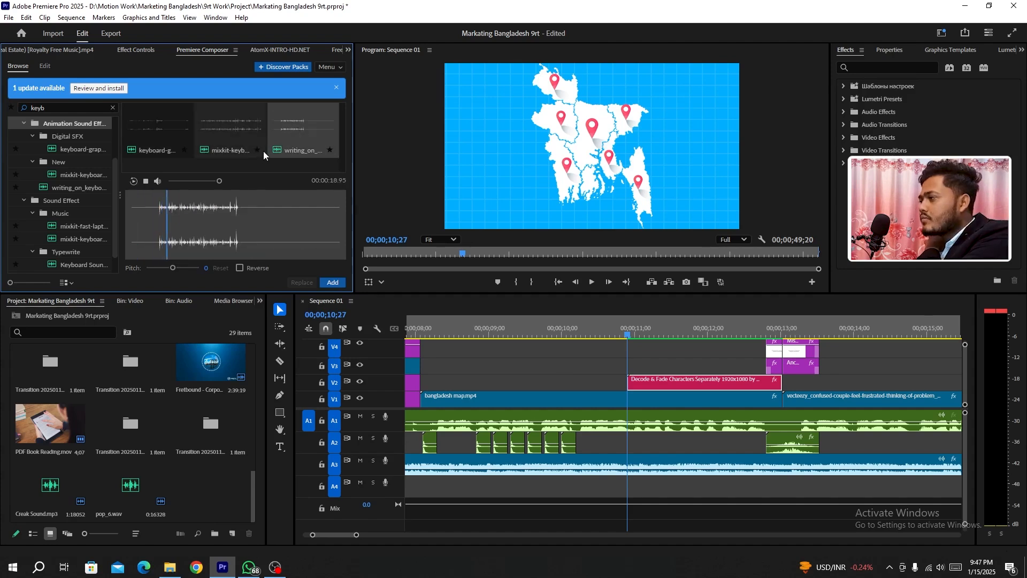
{"action": "left_click", "coordinate": [234, 130]}
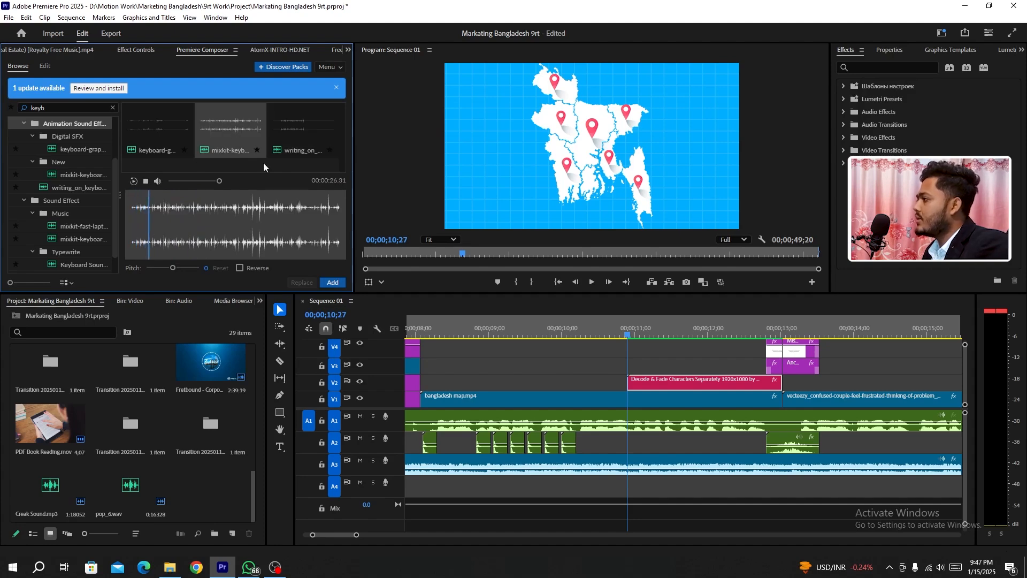
{"action": "left_click", "coordinate": [336, 286]}
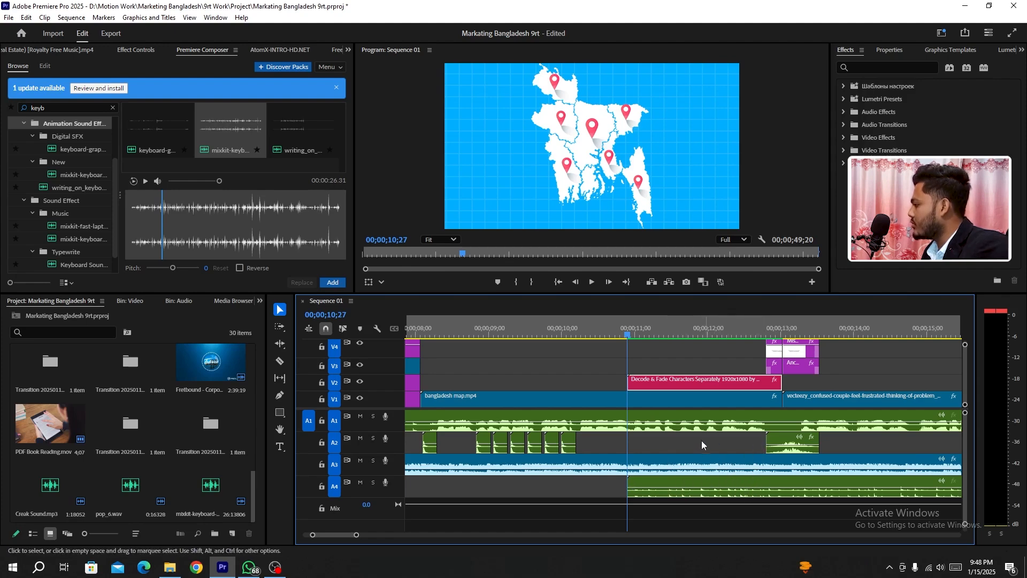
Cut the keyboard sound at 00;00;12;20, delete the remainder and move the kept part from A4 to A2.
{"action": "left_click", "coordinate": [766, 487]}
{"action": "left_click", "coordinate": [755, 333]}
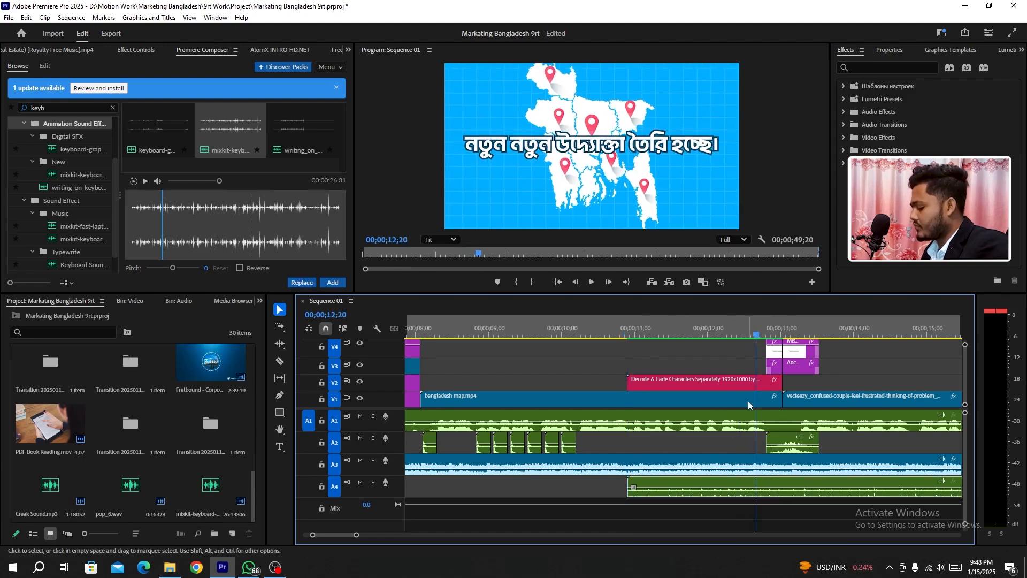
{"action": "key", "text": "ctrl+k"}
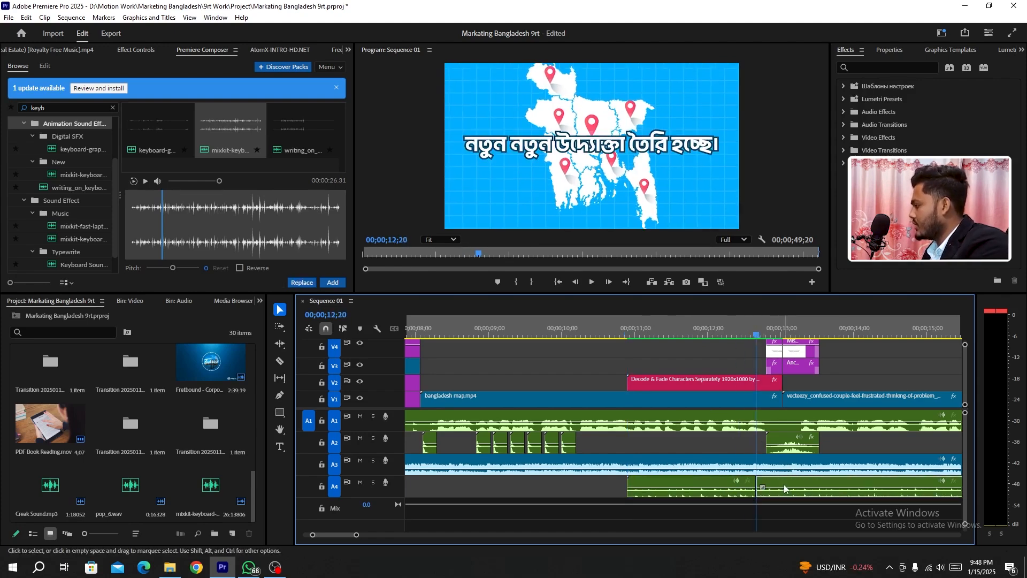
{"action": "key", "text": "Delete"}
{"action": "left_click_drag", "start_coordinate": [727, 486], "coordinate": [729, 440]}
Play the Decode & Fade title section and trim both ends of its keyboard sound on A2 slightly.
{"action": "left_click", "coordinate": [616, 335]}
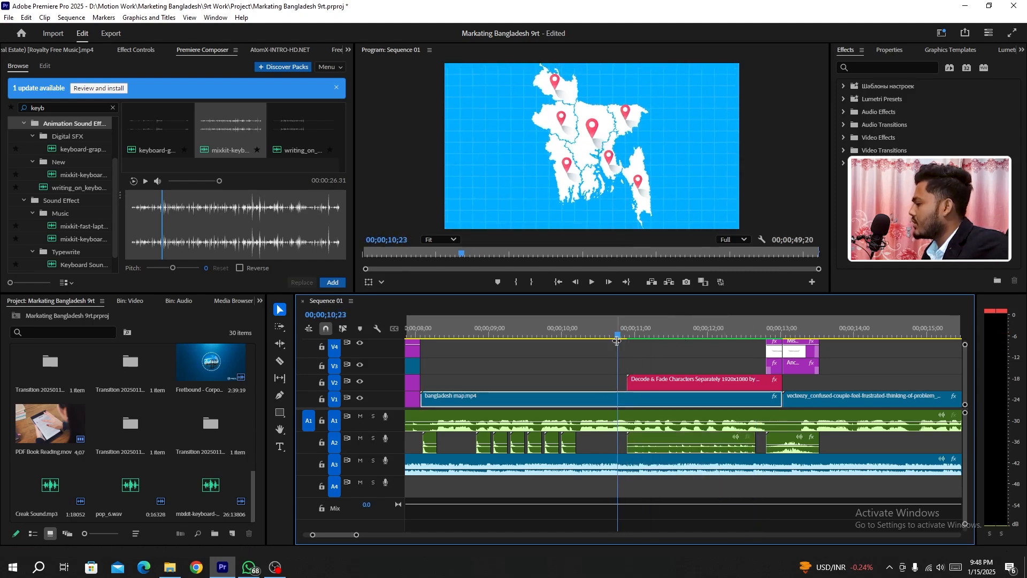
{"action": "key", "text": "space"}
{"action": "scroll", "coordinate": [637, 349], "scroll_direction": "up", "scroll_amount": 1}
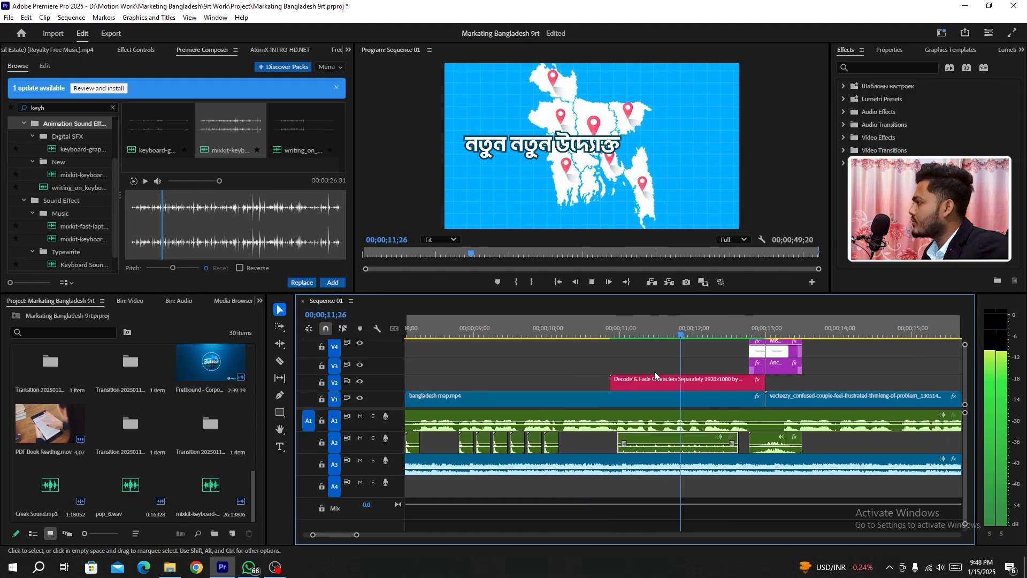
{"action": "key", "text": "space"}
{"action": "left_click_drag", "start_coordinate": [674, 330], "coordinate": [601, 329]}
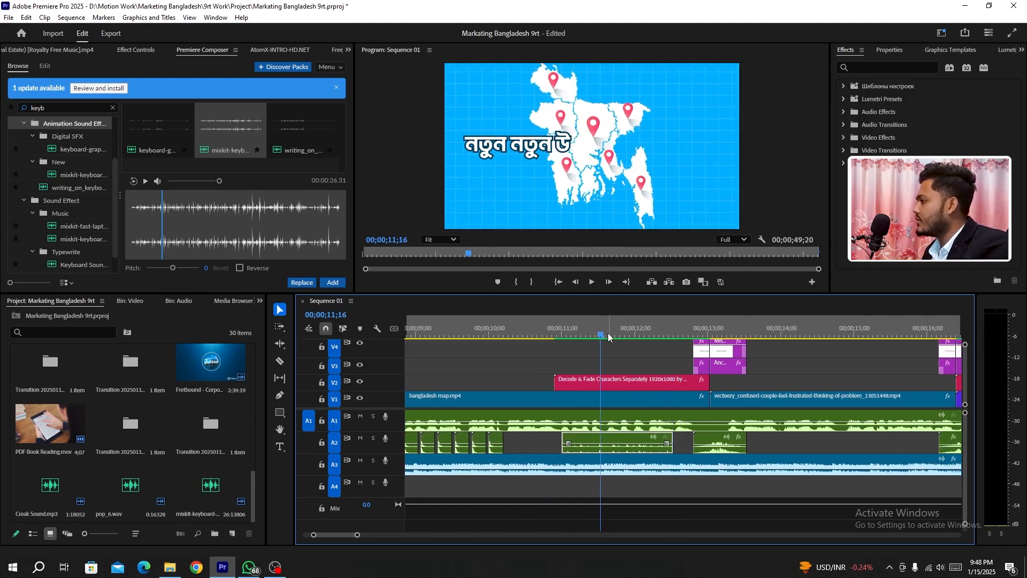
{"action": "key", "text": "space"}
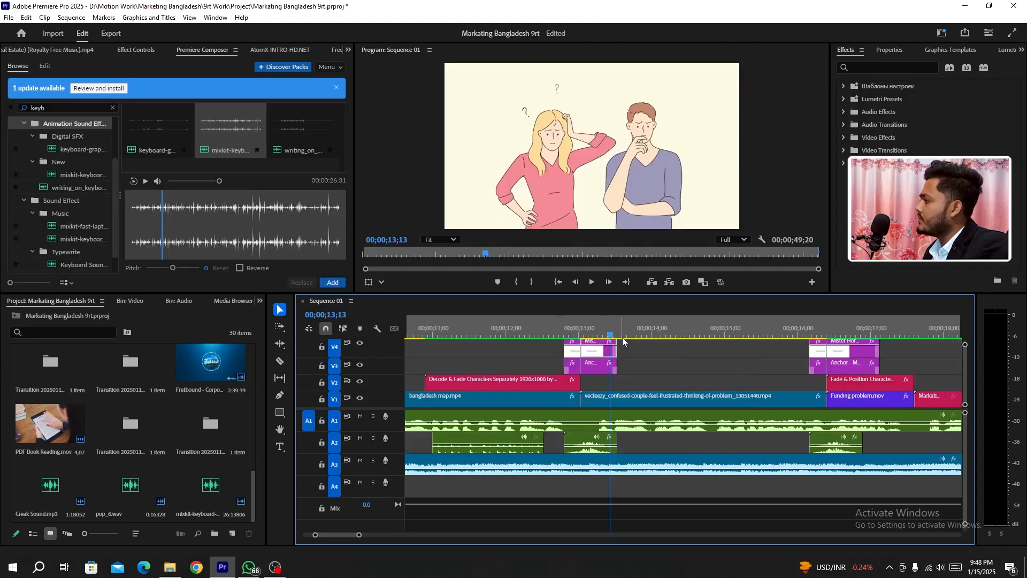
Add the Soft Slide sound from the Starter Pack's Slide sounds to A2 at 00;00;14;12 in the confused couple clip.
{"action": "left_click_drag", "start_coordinate": [701, 338], "coordinate": [622, 338]}
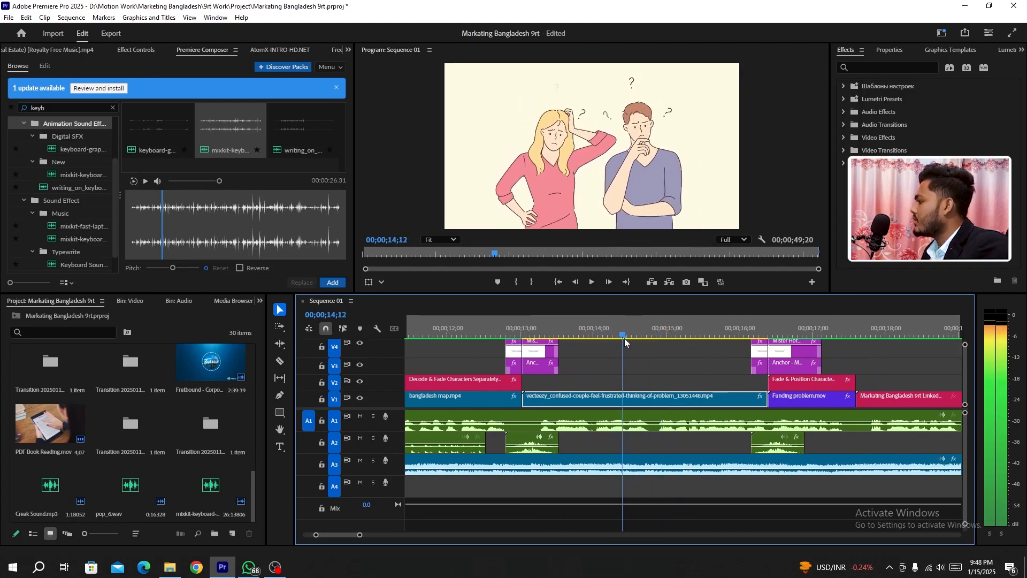
{"action": "left_click", "coordinate": [111, 108]}
{"action": "scroll", "coordinate": [59, 178], "scroll_direction": "up", "scroll_amount": 1}
{"action": "scroll", "coordinate": [59, 179], "scroll_direction": "down", "scroll_amount": 1}
{"action": "scroll", "coordinate": [60, 179], "scroll_direction": "up", "scroll_amount": 2}
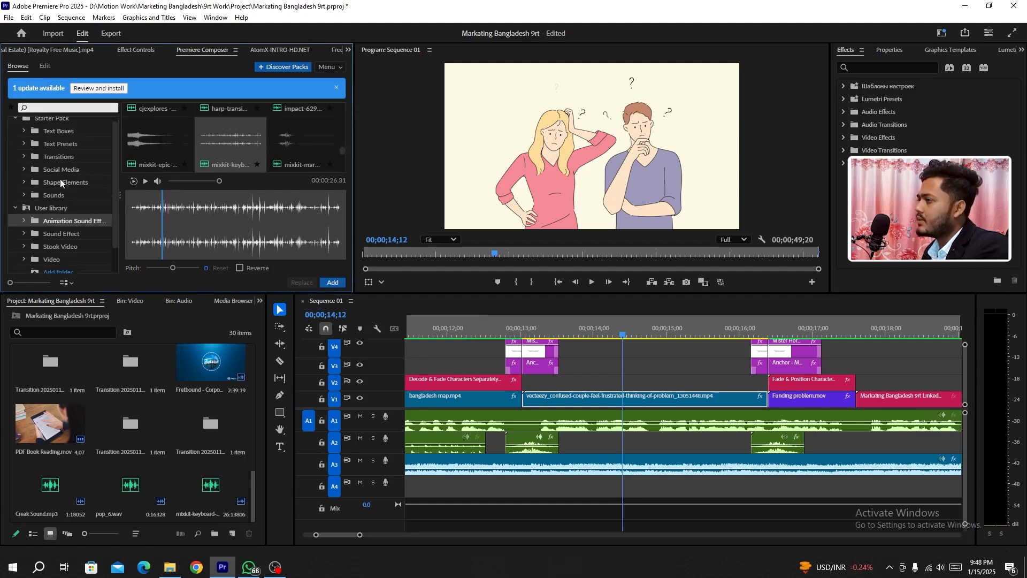
{"action": "left_click", "coordinate": [56, 201]}
{"action": "left_click", "coordinate": [24, 201]}
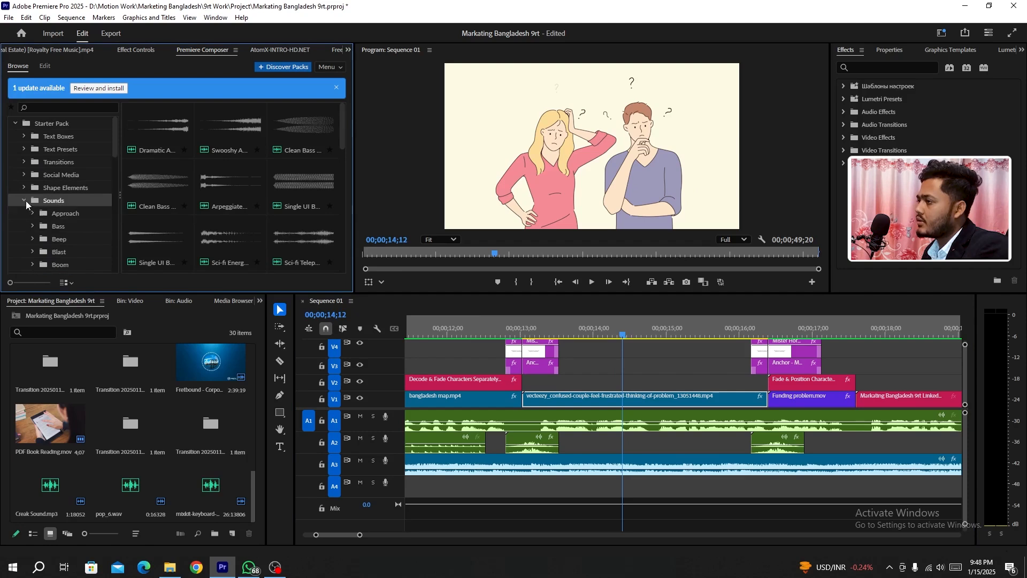
{"action": "scroll", "coordinate": [59, 188], "scroll_direction": "down", "scroll_amount": 3}
{"action": "left_click", "coordinate": [63, 179]}
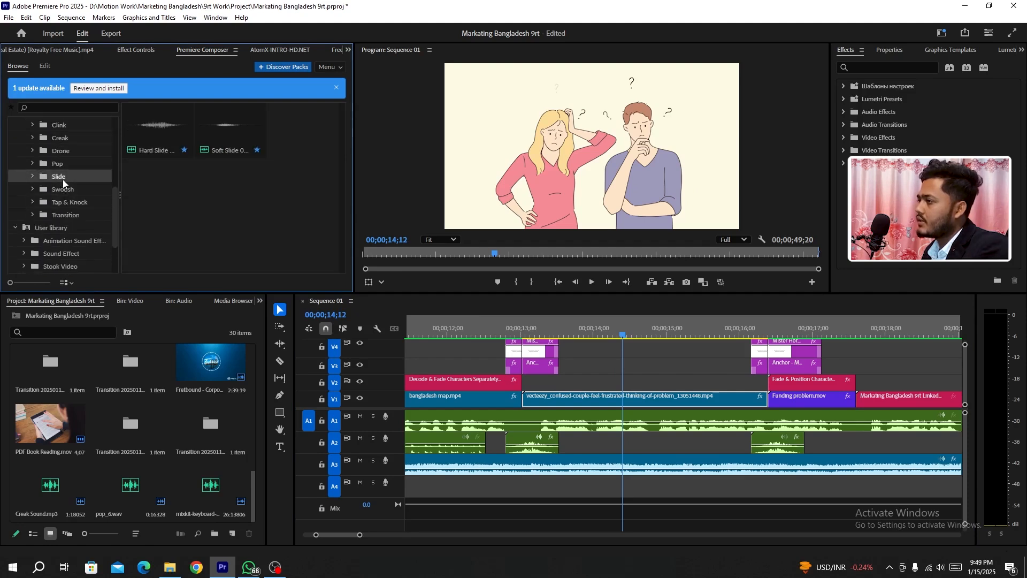
{"action": "left_click", "coordinate": [221, 138]}
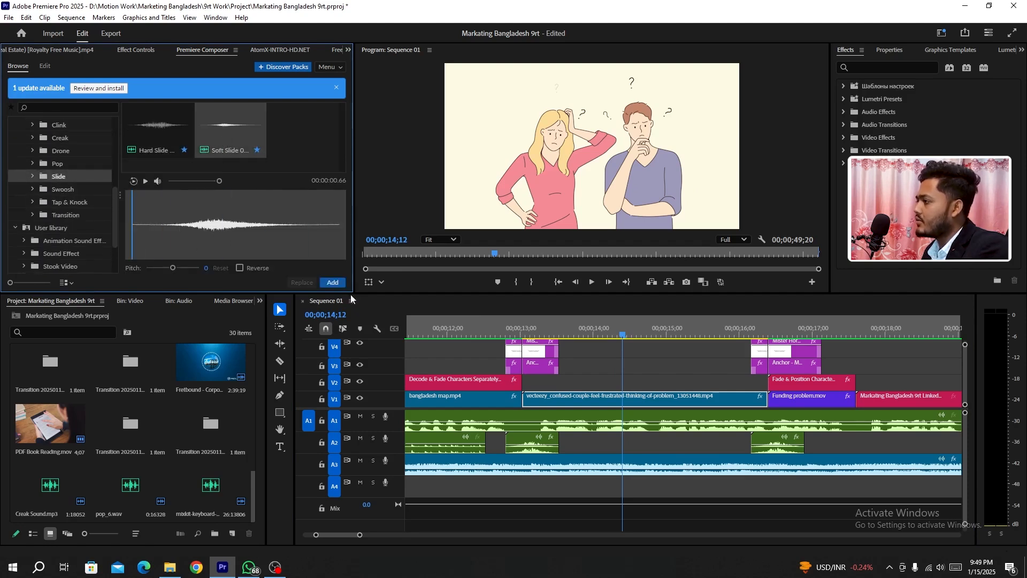
{"action": "left_click", "coordinate": [333, 282]}
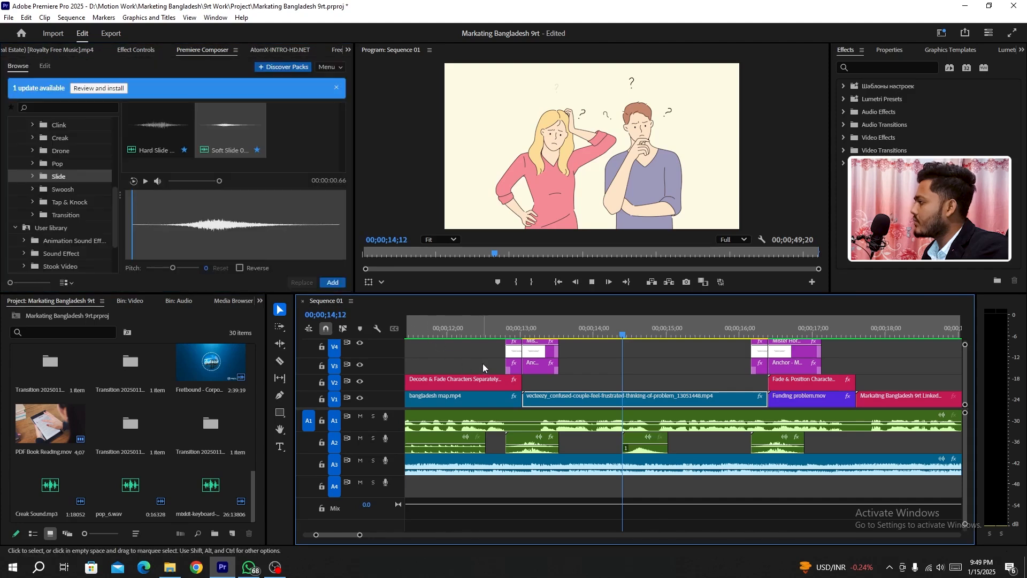
Expand track A2, raise the Soft Slide sound's volume to about 5.1 dB and play the confused couple clip back.
{"action": "key", "text": "space"}
{"action": "key", "text": "space"}
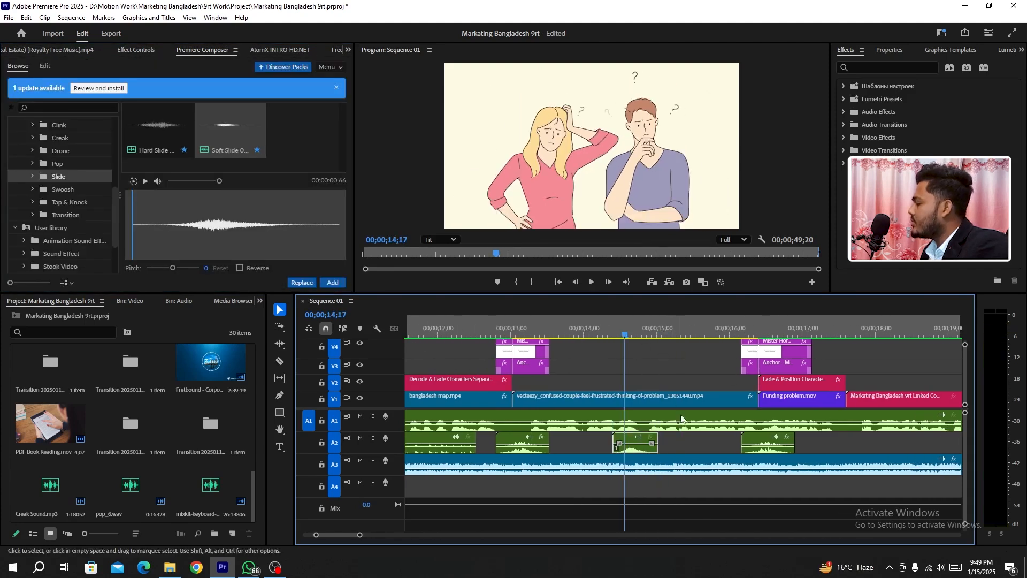
{"action": "double_click", "coordinate": [396, 441]}
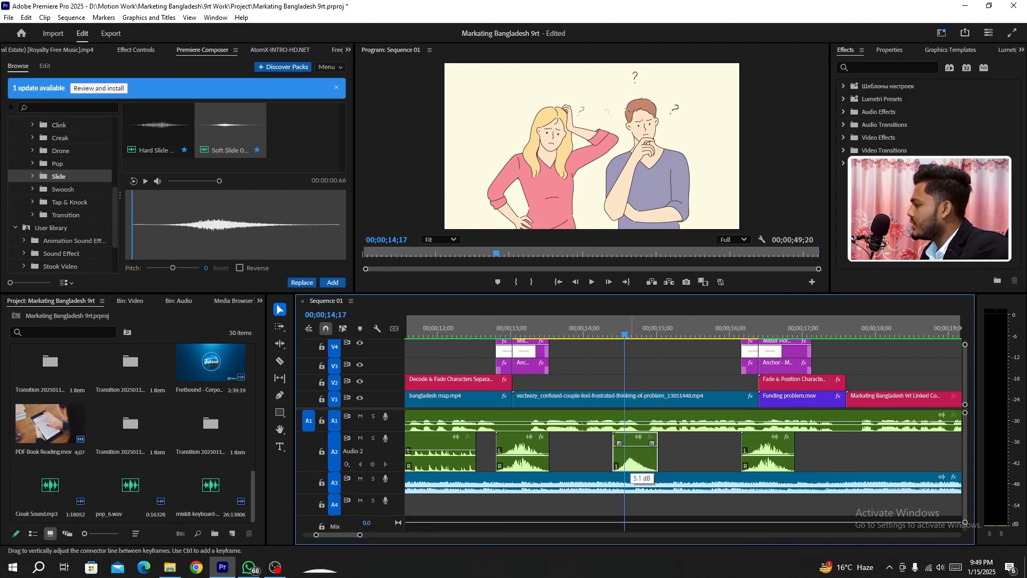
{"action": "left_click_drag", "start_coordinate": [625, 335], "coordinate": [603, 336]}
{"action": "key", "text": "space"}
Find the click sounds and add click_pop_1.wav to A2 at 00;00;18;09, where the thinking man's title text appears.
{"action": "key", "text": "minus"}
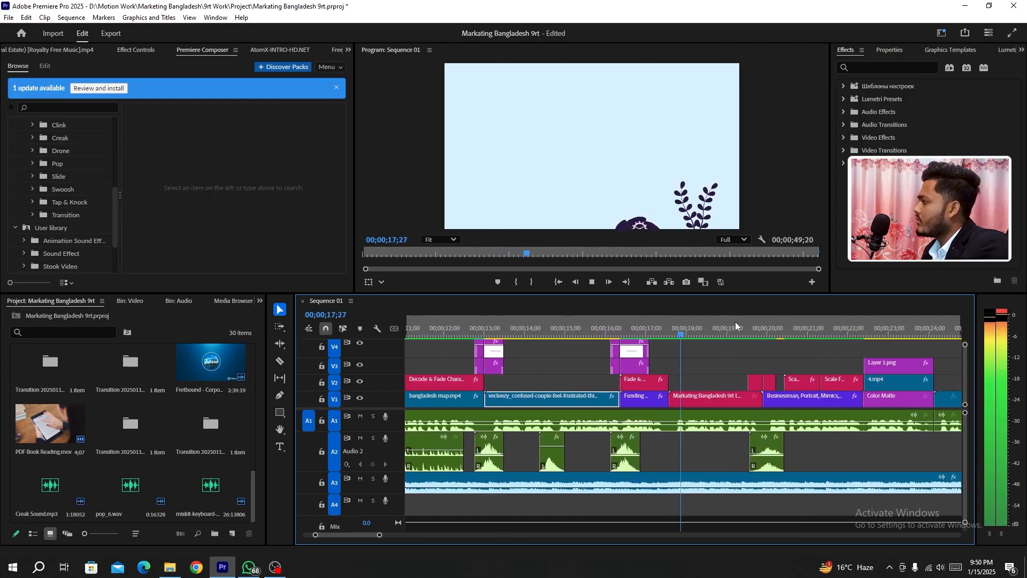
{"action": "key", "text": "space"}
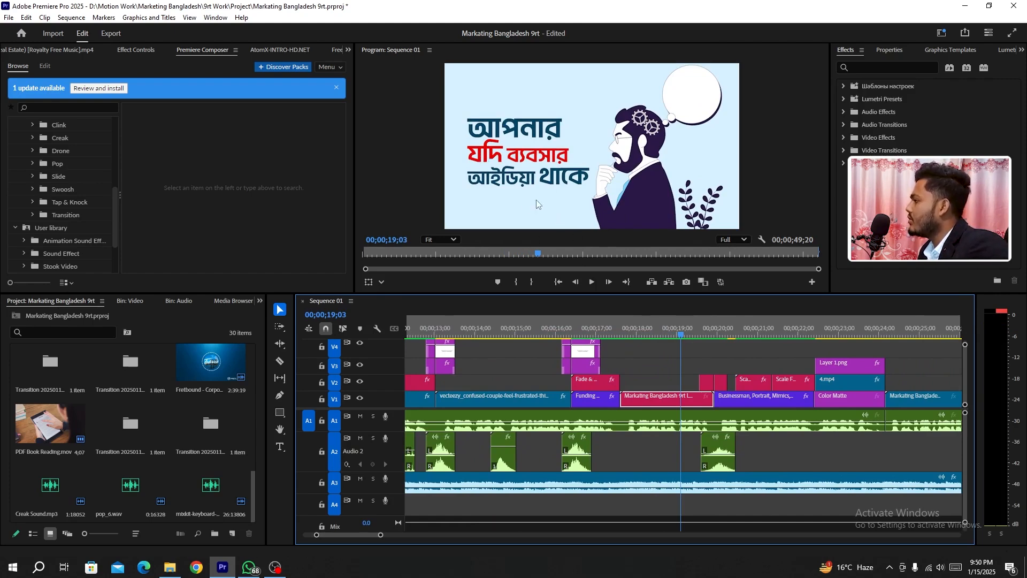
{"action": "left_click_drag", "start_coordinate": [635, 331], "coordinate": [650, 350]}
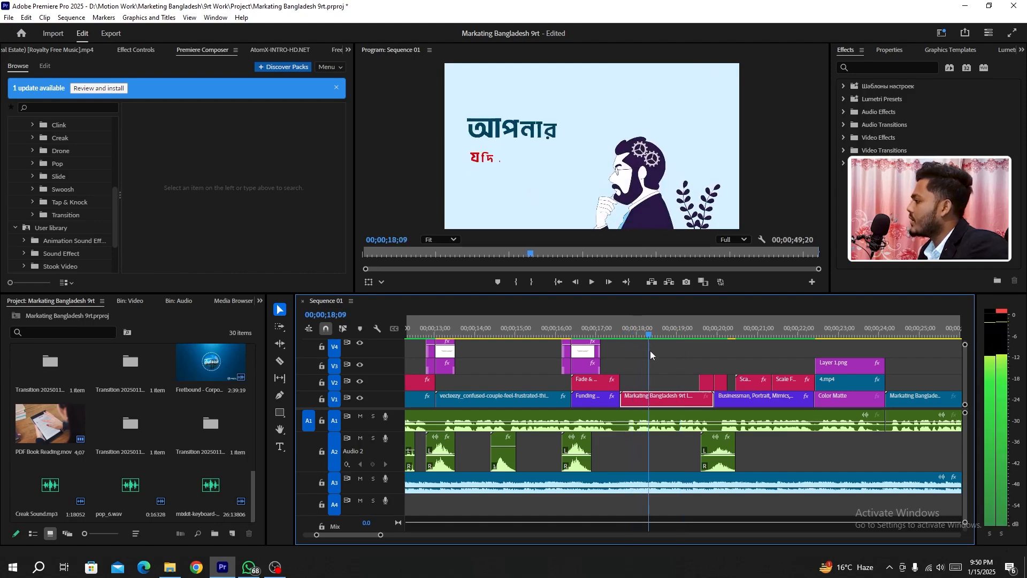
{"action": "left_click", "coordinate": [73, 109]}
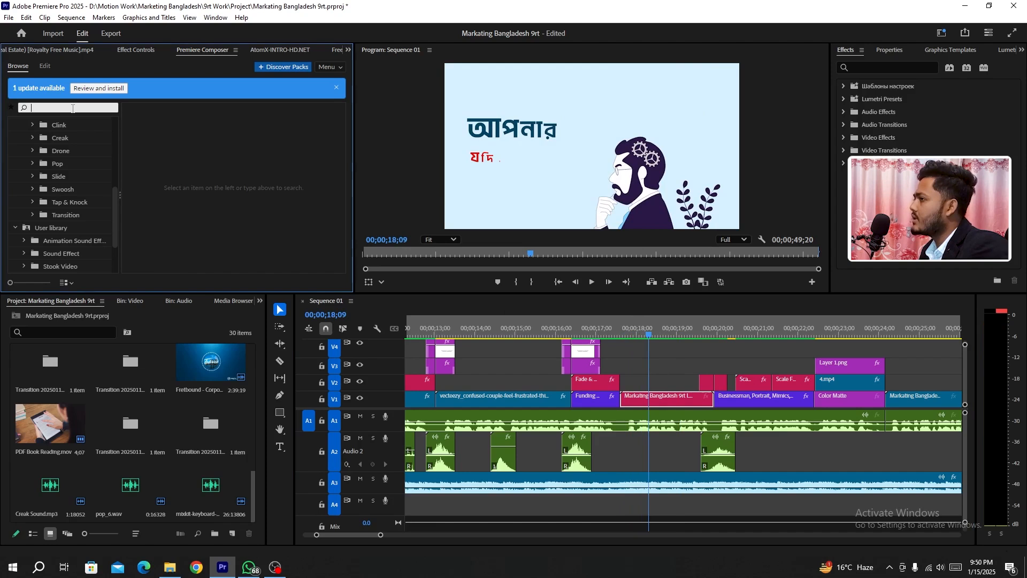
{"action": "type", "text": "click"}
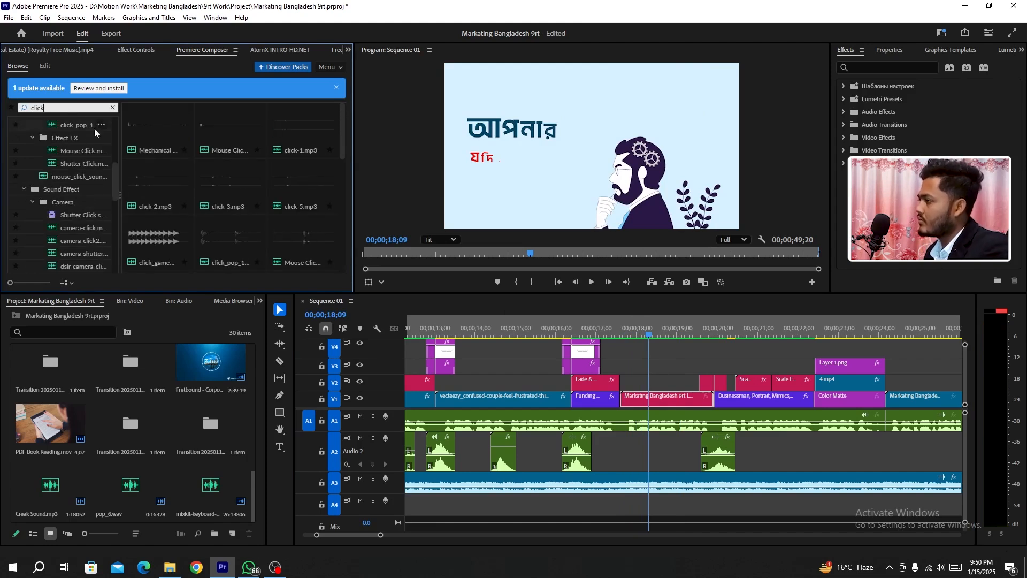
{"action": "left_click", "coordinate": [237, 241]}
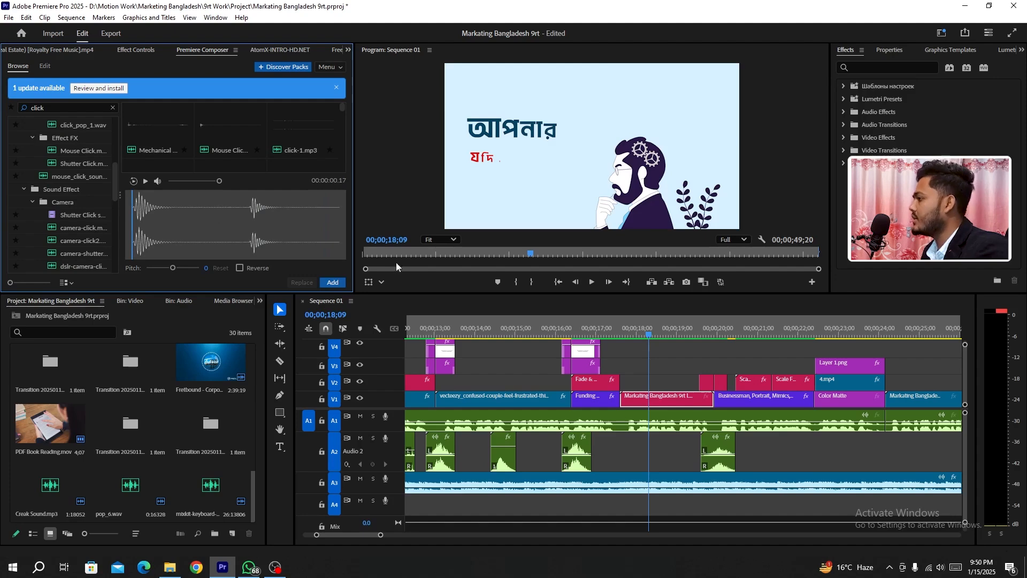
{"action": "left_click", "coordinate": [332, 282]}
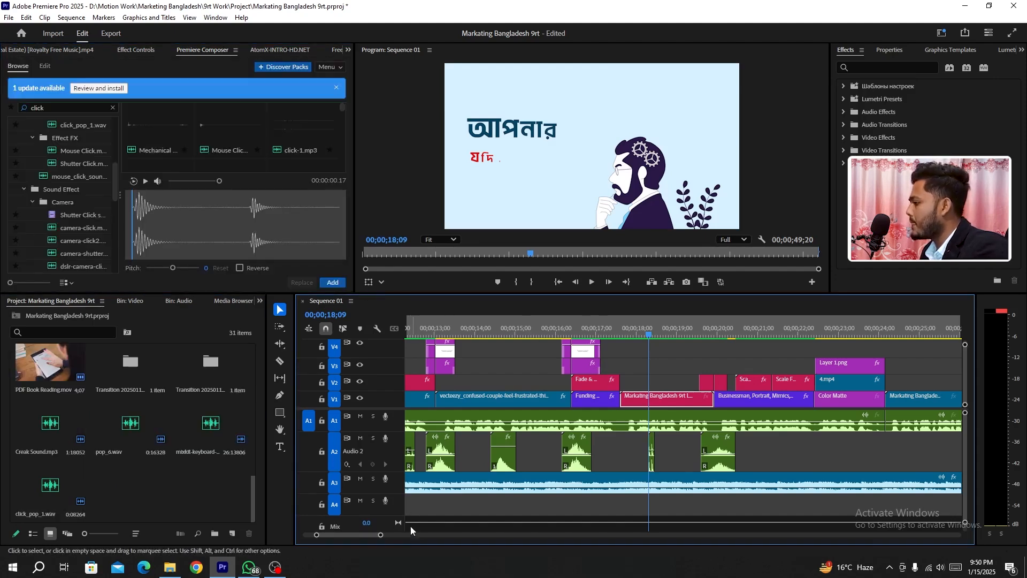
Duplicate the click sound directly after the original on A2 and play the title section.
{"action": "left_click_drag", "start_coordinate": [381, 535], "coordinate": [356, 537]}
{"action": "left_click_drag", "start_coordinate": [697, 444], "coordinate": [740, 452]}
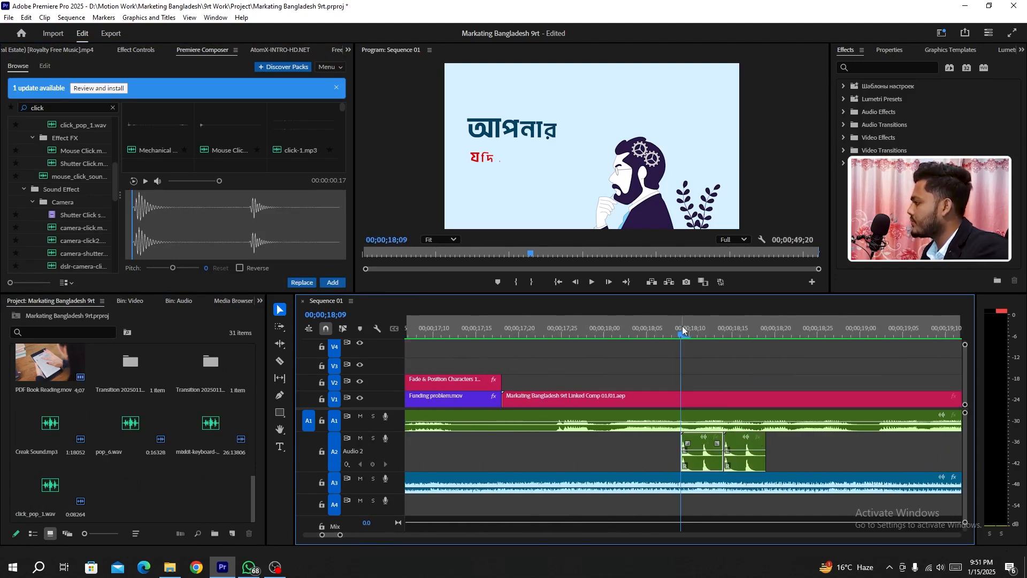
{"action": "left_click", "coordinate": [622, 331]}
{"action": "key", "text": "space"}
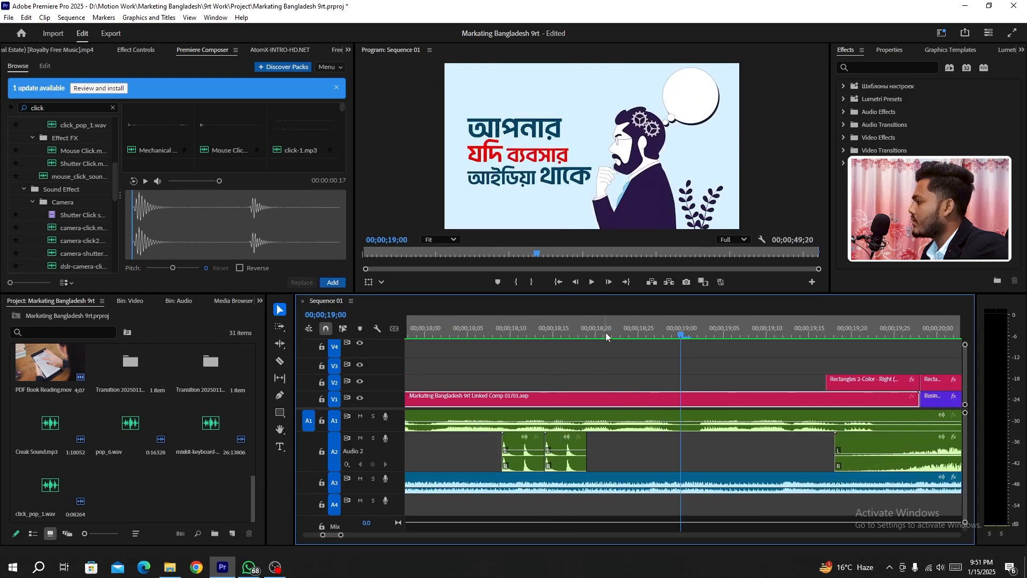
Move both click sounds on A2 earlier so they start at 00;00;18;07, and replay the title animation.
{"action": "left_click", "coordinate": [483, 336]}
{"action": "left_click", "coordinate": [520, 445]}
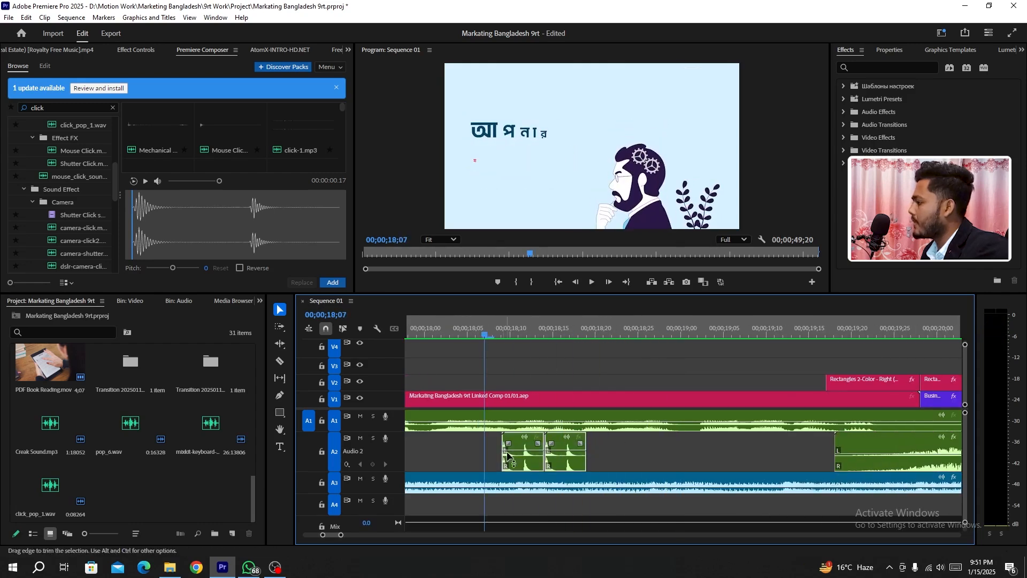
{"action": "left_click_drag", "start_coordinate": [520, 445], "coordinate": [503, 442]}
{"action": "left_click", "coordinate": [461, 336]}
{"action": "key", "text": "space"}
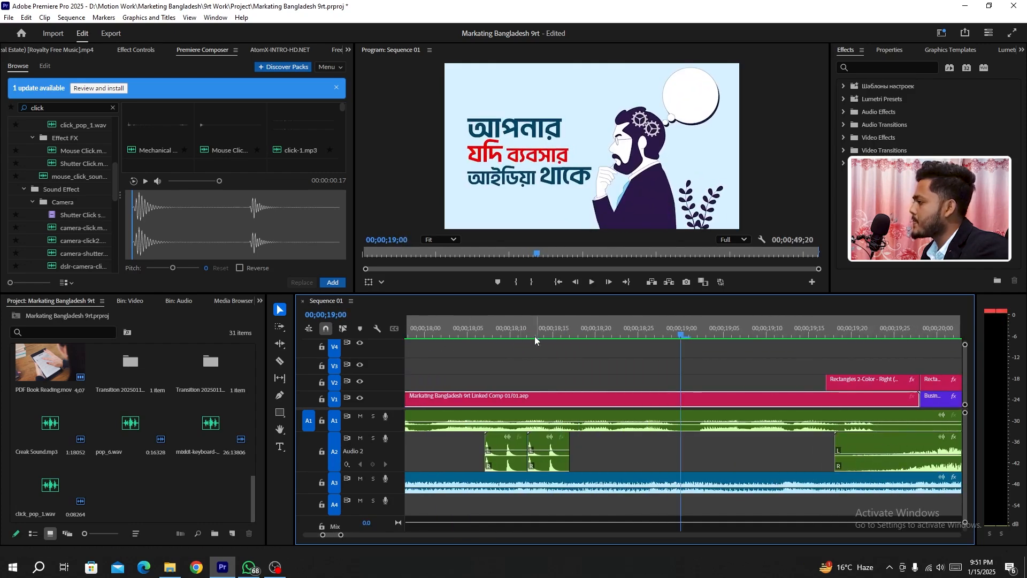
{"action": "left_click", "coordinate": [467, 336]}
{"action": "key", "text": "space"}
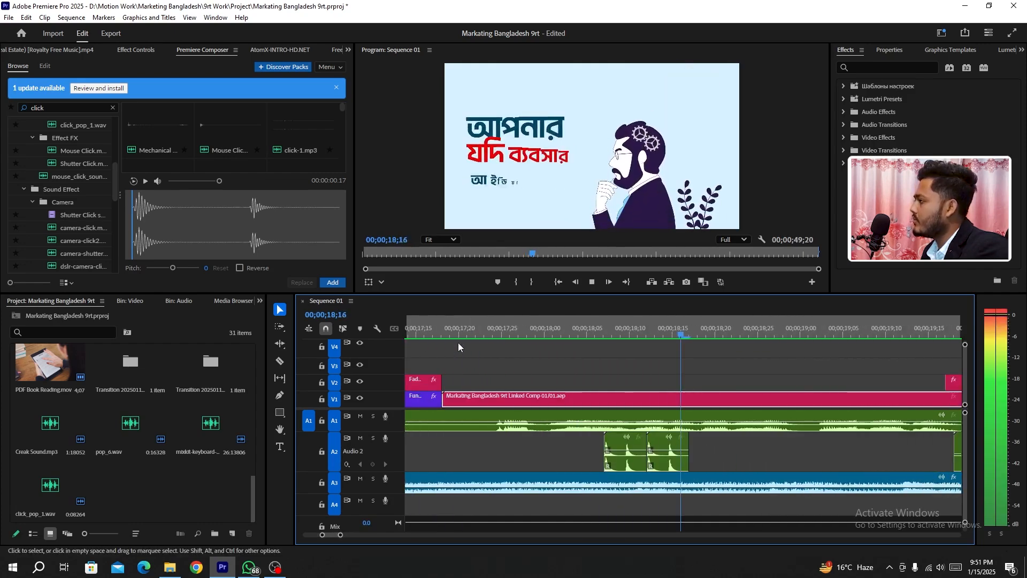
{"action": "key", "text": "space"}
Audition Pop 1.mp3, then add pop_6.wav to A2 at 00;00;20;17 under the first Scale From Center title.
{"action": "left_click_drag", "start_coordinate": [340, 538], "coordinate": [365, 530]}
{"action": "key", "text": "space"}
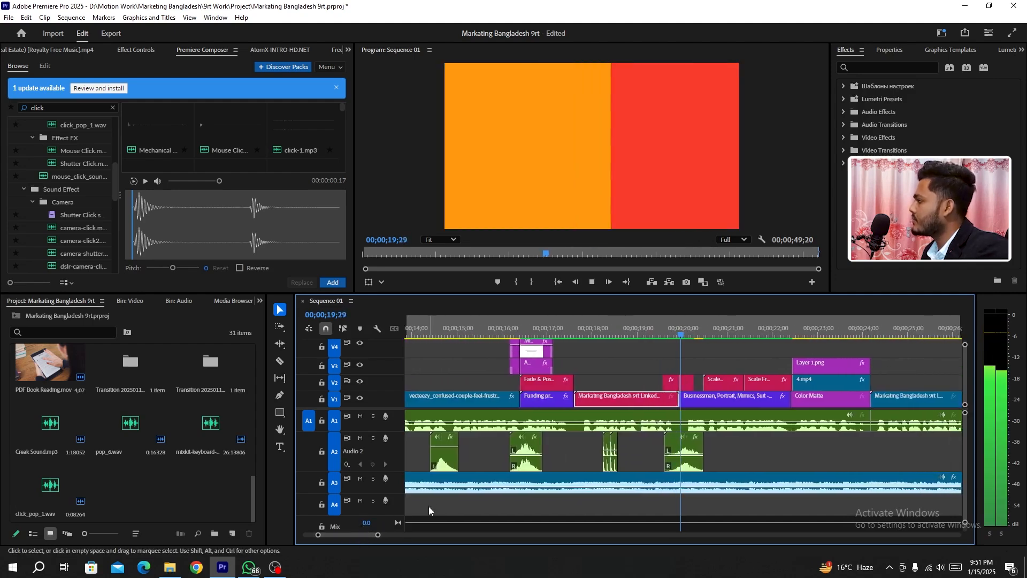
{"action": "key", "text": "space"}
{"action": "left_click", "coordinate": [687, 380]}
{"action": "mouse_move", "coordinate": [687, 332]}
{"action": "left_mouse_down"}
{"action": "mouse_move", "coordinate": [668, 332]}
{"action": "mouse_move", "coordinate": [685, 341]}
{"action": "mouse_move", "coordinate": [676, 342]}
{"action": "mouse_move", "coordinate": [668, 333]}
{"action": "left_mouse_up"}
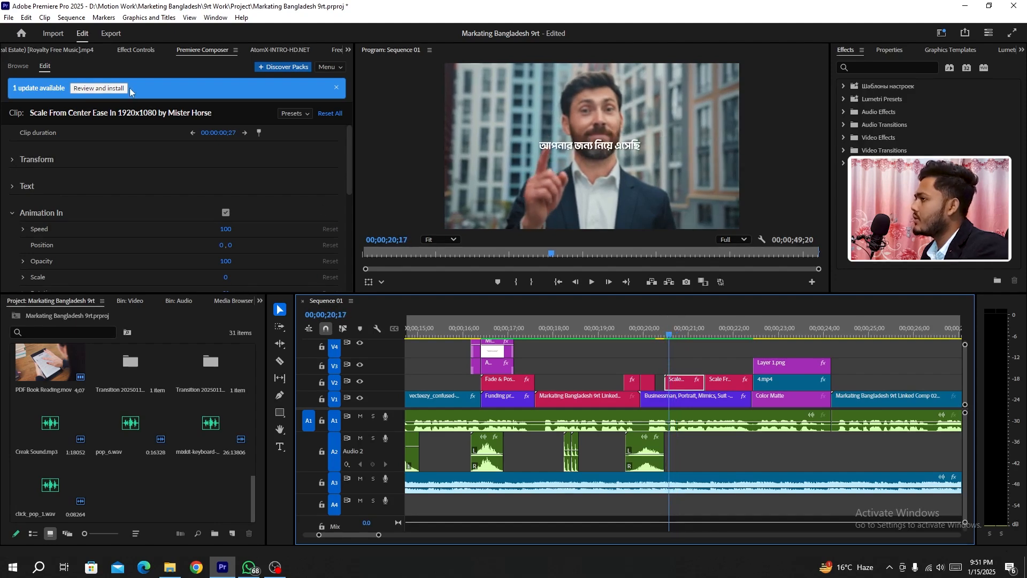
{"action": "left_click", "coordinate": [18, 66]}
{"action": "type", "text": "pop"}
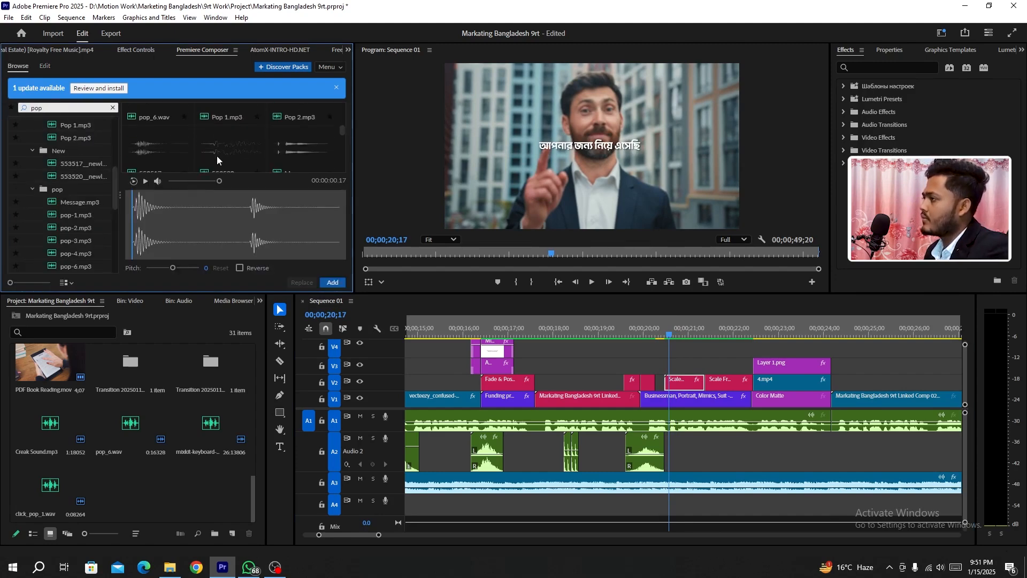
{"action": "left_click", "coordinate": [225, 118]}
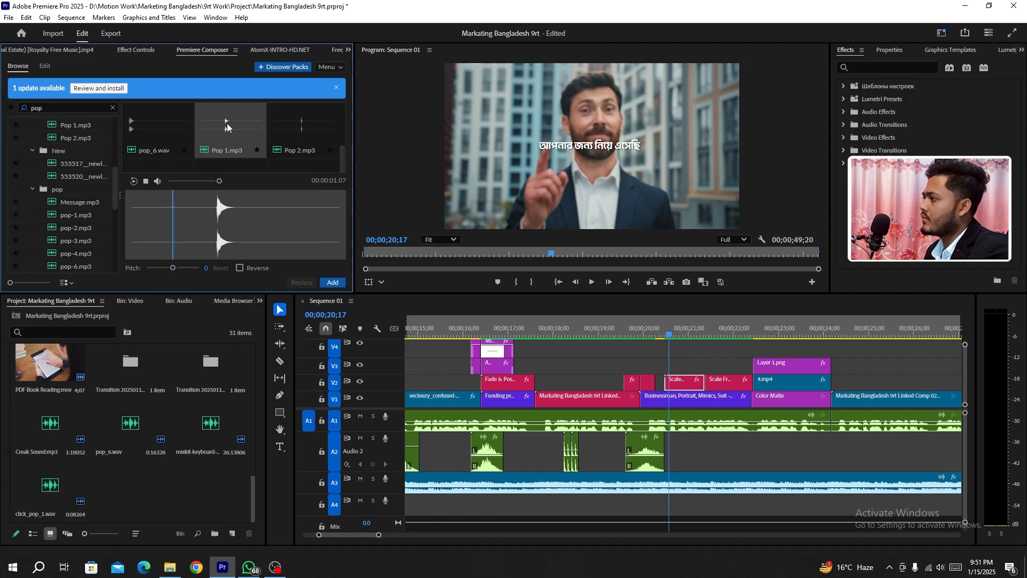
{"action": "left_click", "coordinate": [138, 134]}
{"action": "left_click", "coordinate": [339, 282]}
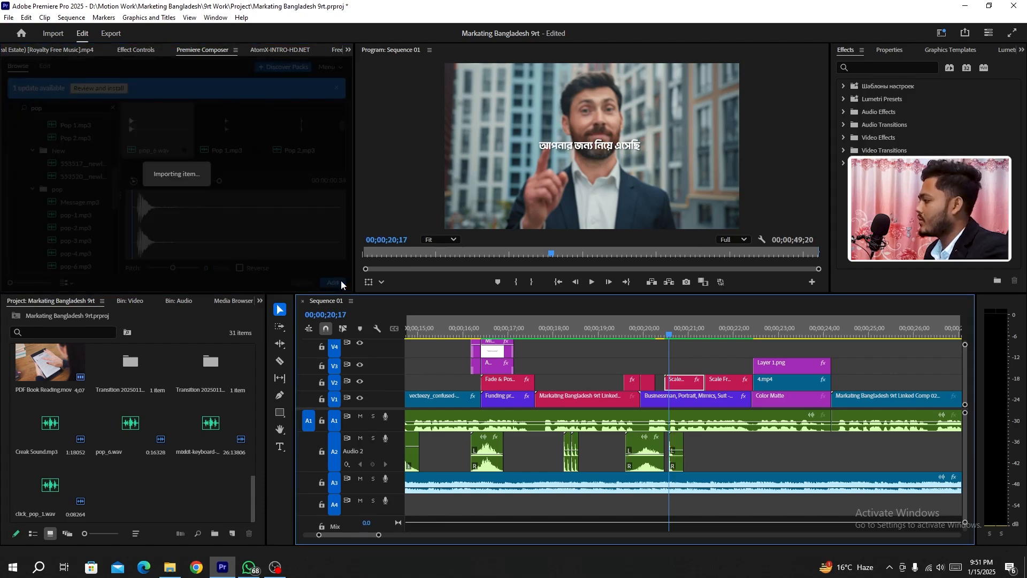
Copy the pop sound on A2 to the start of Layer 1.png at 00;00;22;13 and play the book animation.
{"action": "key", "text": "space"}
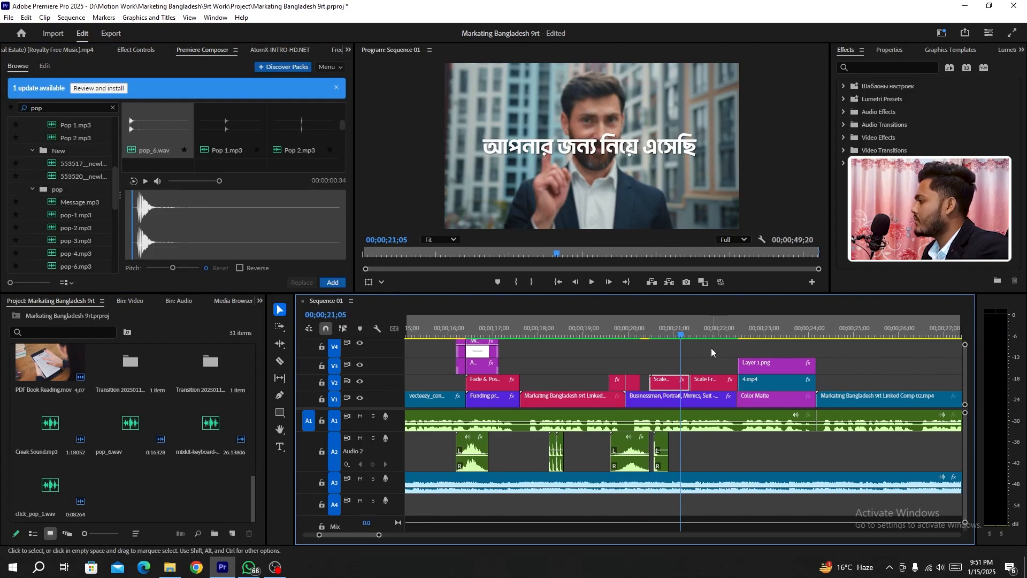
{"action": "key", "text": "space"}
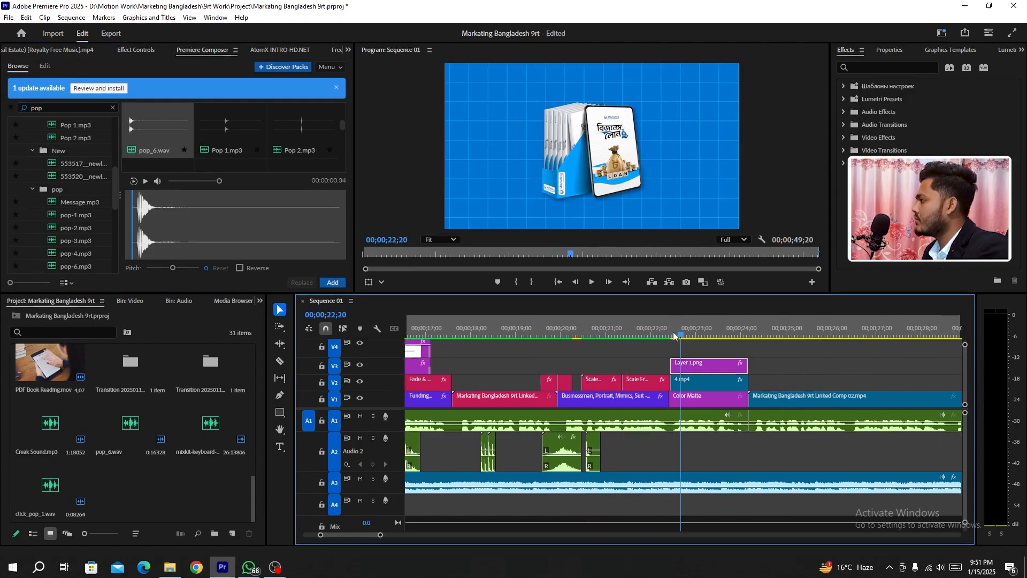
{"action": "left_click_drag", "start_coordinate": [679, 336], "coordinate": [670, 336]}
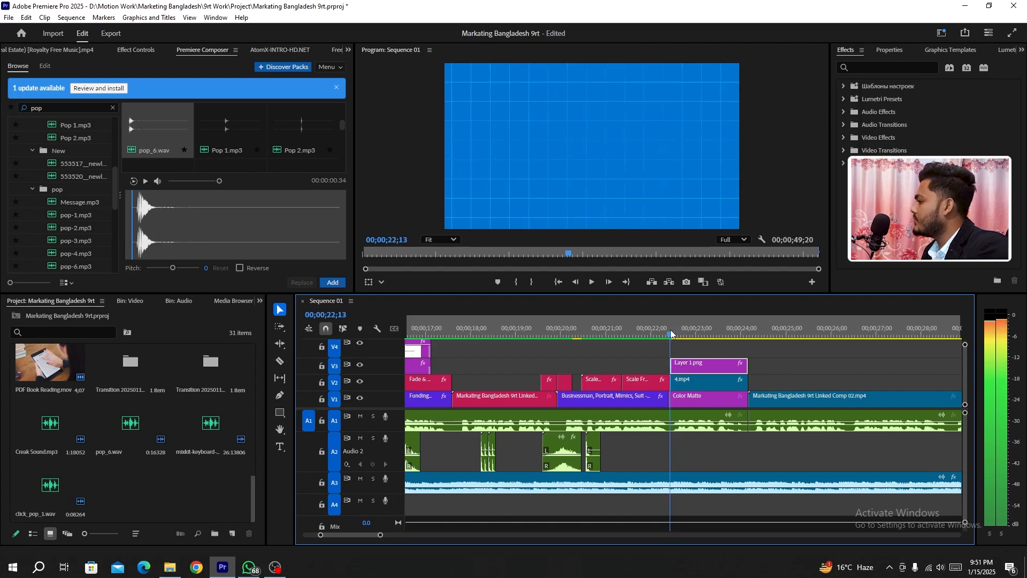
{"action": "left_click_drag", "start_coordinate": [594, 443], "coordinate": [675, 442]}
{"action": "left_click", "coordinate": [660, 330]}
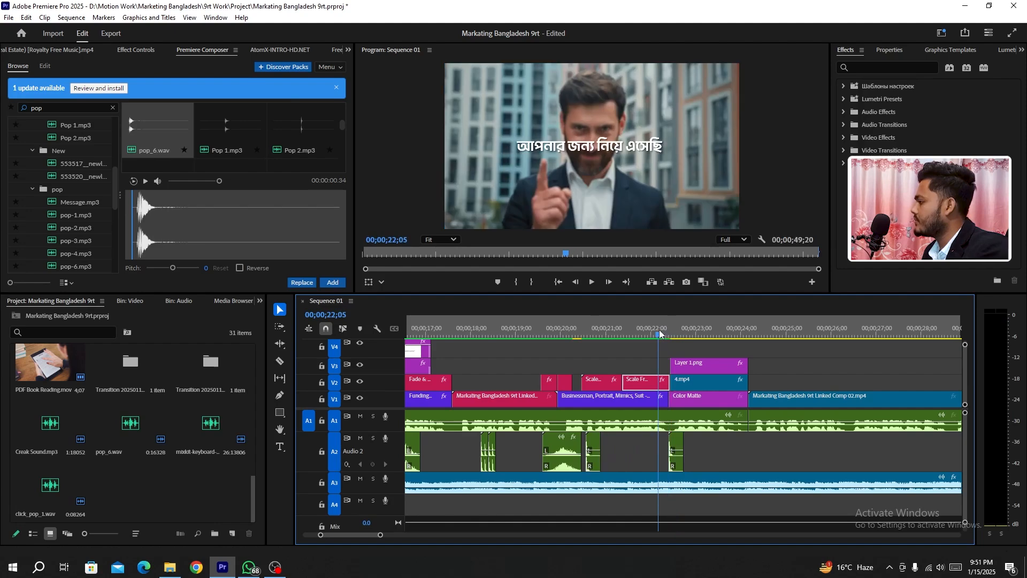
{"action": "key", "text": "space"}
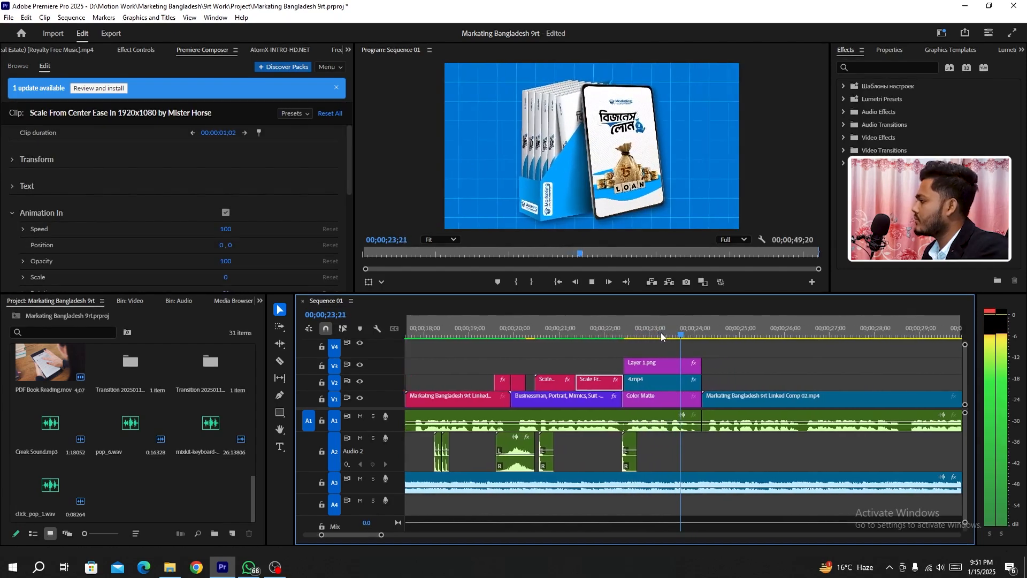
Copy the click sounds to the start of the Linked Comp 02 clip as three consecutive A2 clips and play its title.
{"action": "left_click", "coordinate": [653, 336]}
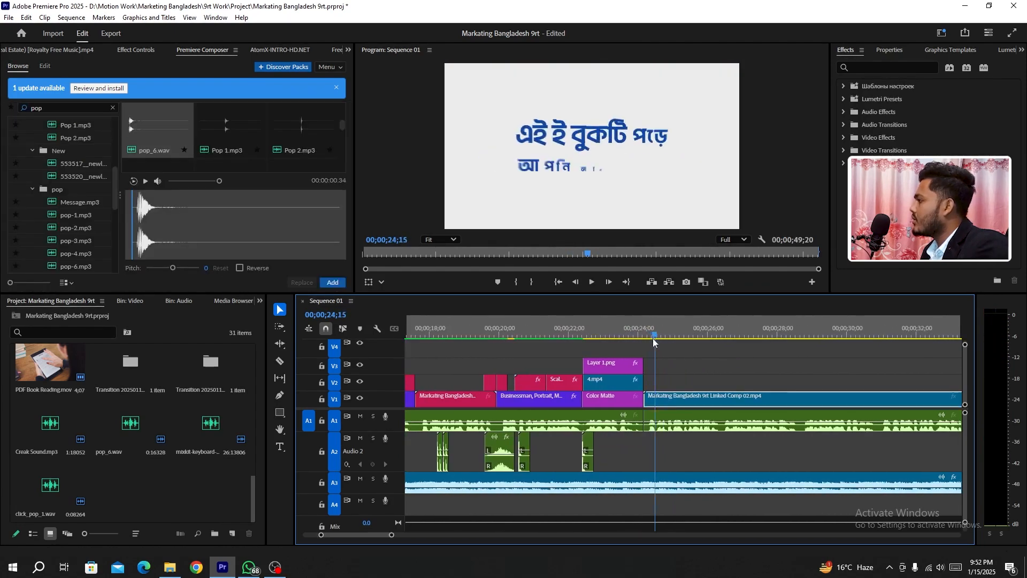
{"action": "key", "text": "space"}
{"action": "key", "text": "space"}
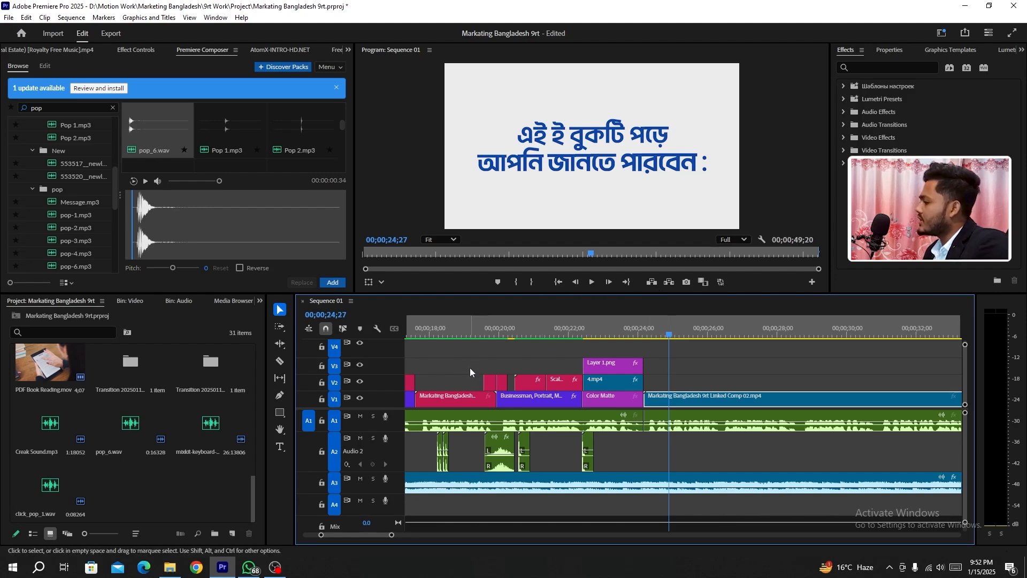
{"action": "left_click", "coordinate": [445, 334]}
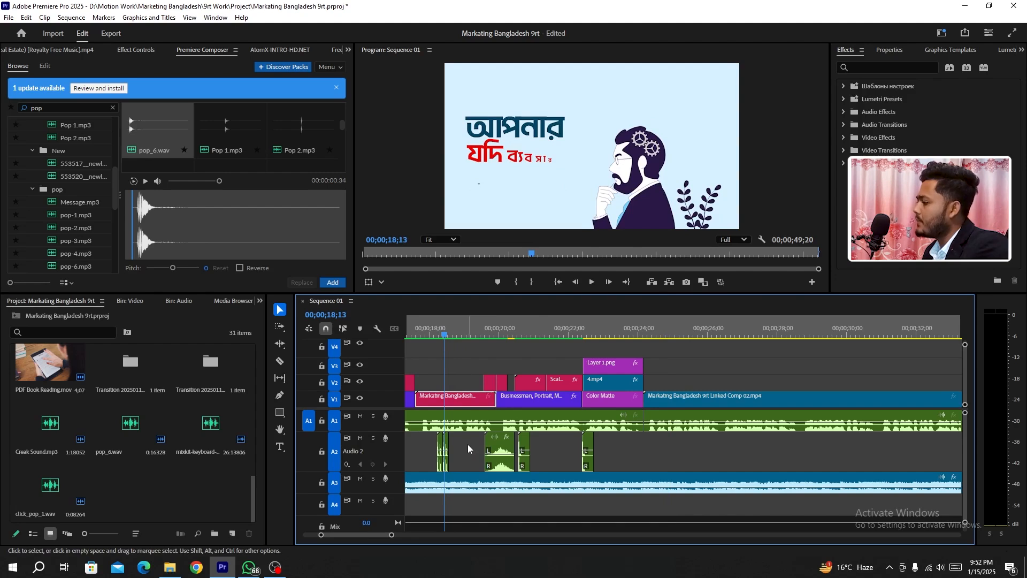
{"action": "left_click_drag", "start_coordinate": [452, 444], "coordinate": [653, 455]}
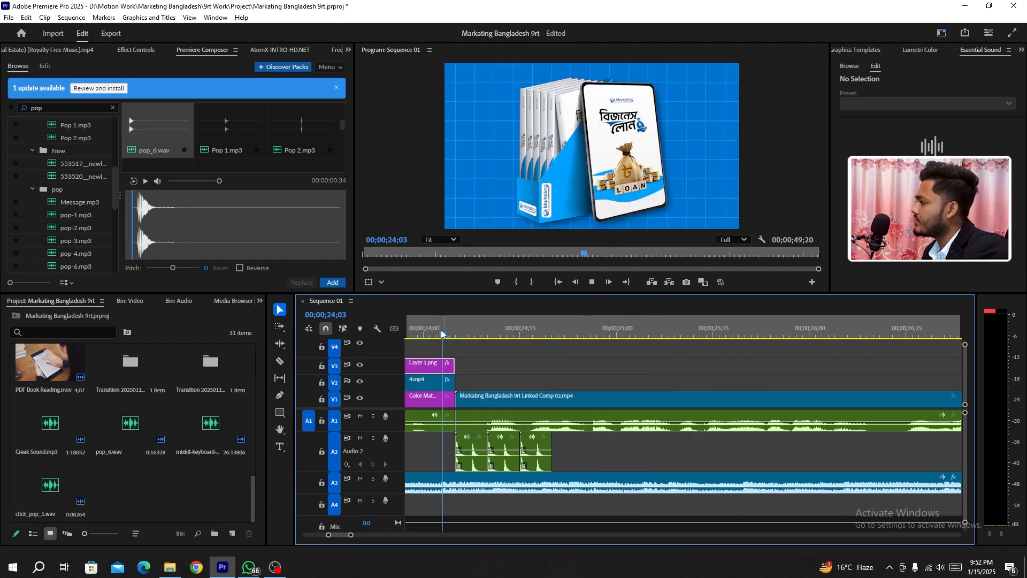
{"action": "key", "text": "space"}
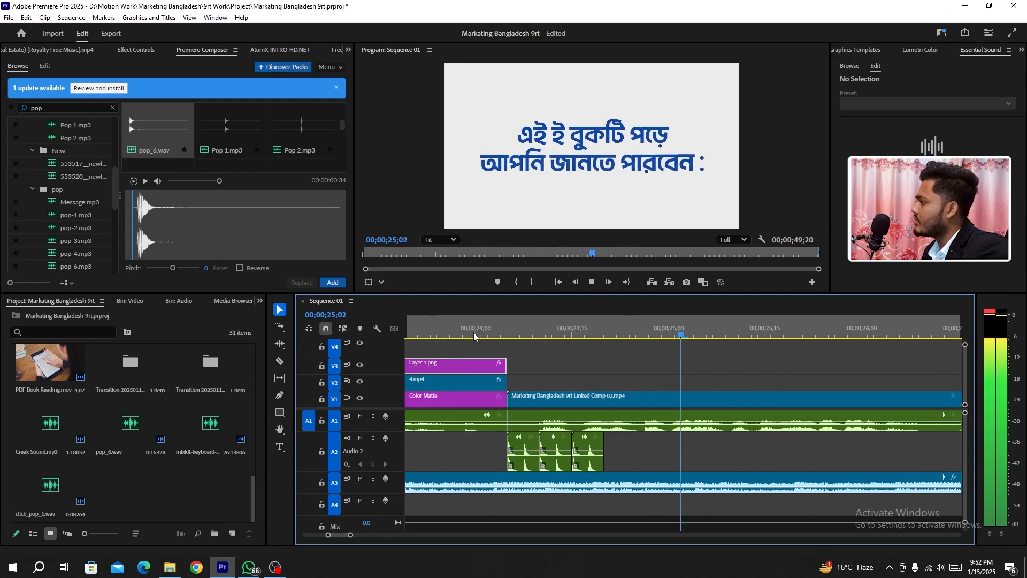
{"action": "key", "text": "space"}
Copy the three click sounds further along A2 to just before 00;00;26;00 and play the section back.
{"action": "key", "text": "minus"}
{"action": "mouse_move", "coordinate": [654, 334]}
{"action": "left_mouse_down"}
{"action": "mouse_move", "coordinate": [631, 333]}
{"action": "mouse_move", "coordinate": [695, 336]}
{"action": "mouse_move", "coordinate": [665, 338]}
{"action": "left_mouse_up"}
{"action": "left_click_drag", "start_coordinate": [565, 437], "coordinate": [658, 444]}
{"action": "left_click_drag", "start_coordinate": [668, 334], "coordinate": [471, 348]}
{"action": "key", "text": "space"}
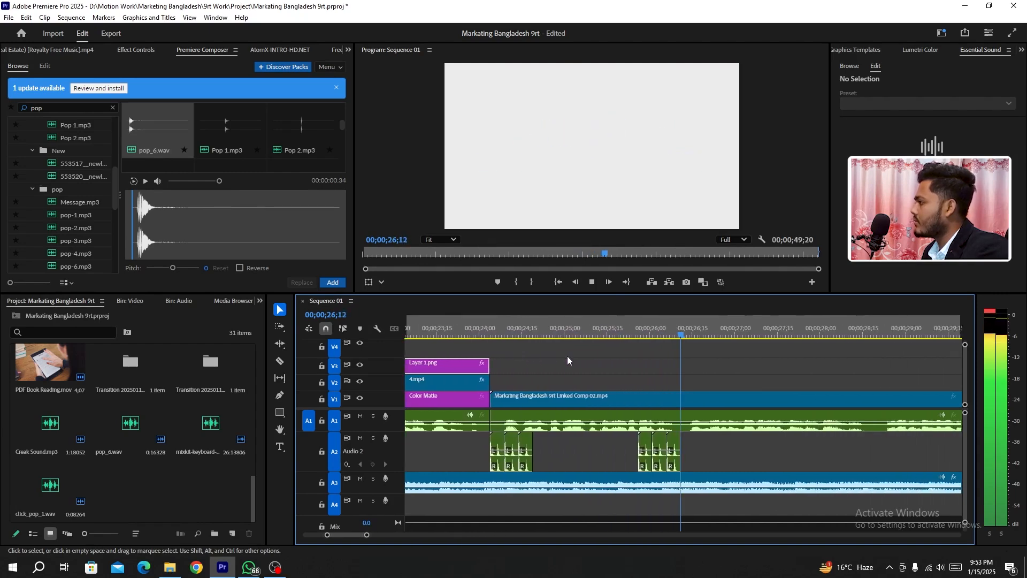
{"action": "key", "text": "space"}
Play the list animation in the Linked Comp 02 clip and return to 00;00;26;23, where the first list icon appears.
{"action": "key", "text": "space"}
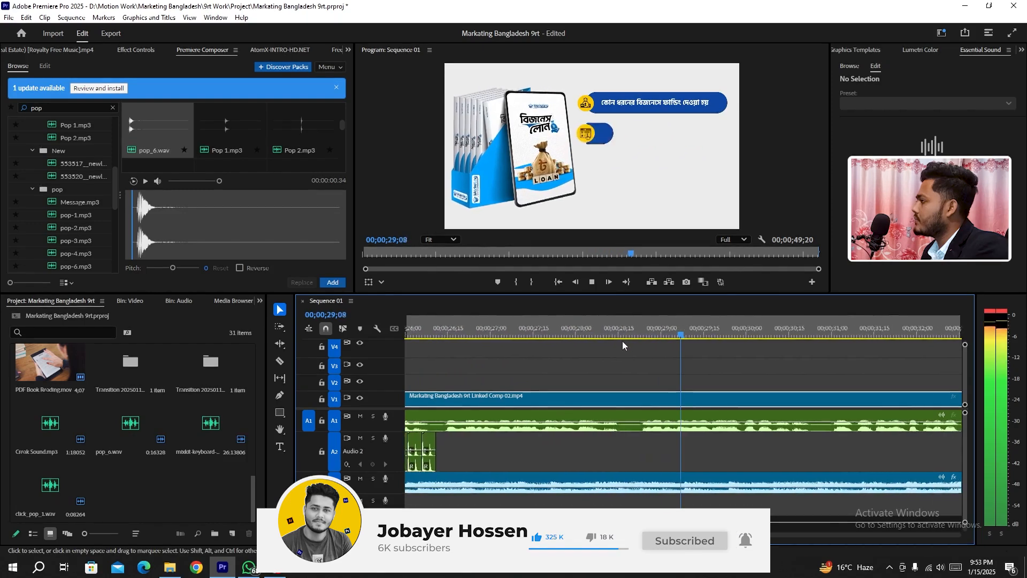
{"action": "key", "text": "space"}
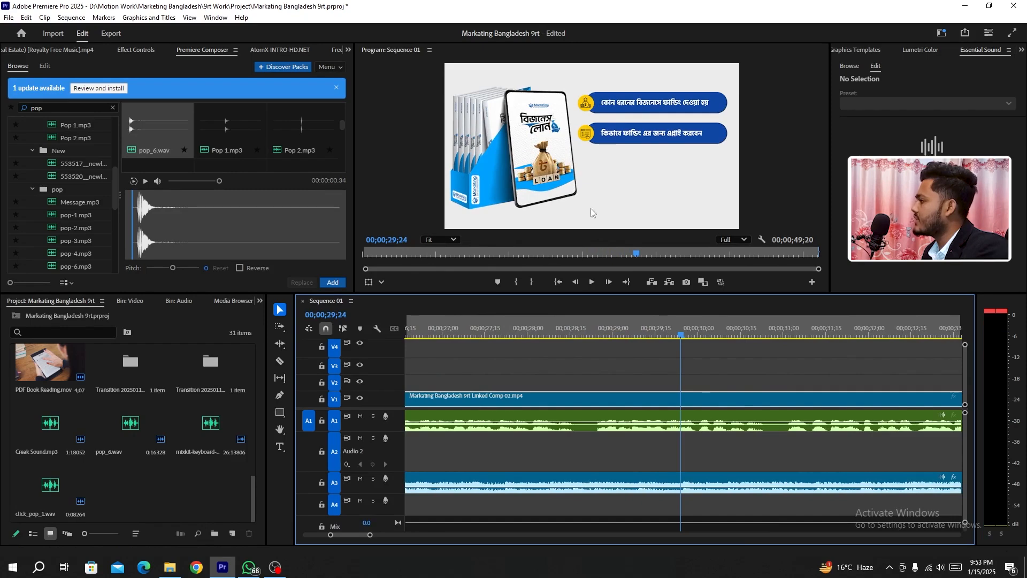
{"action": "left_click_drag", "start_coordinate": [660, 338], "coordinate": [682, 342]}
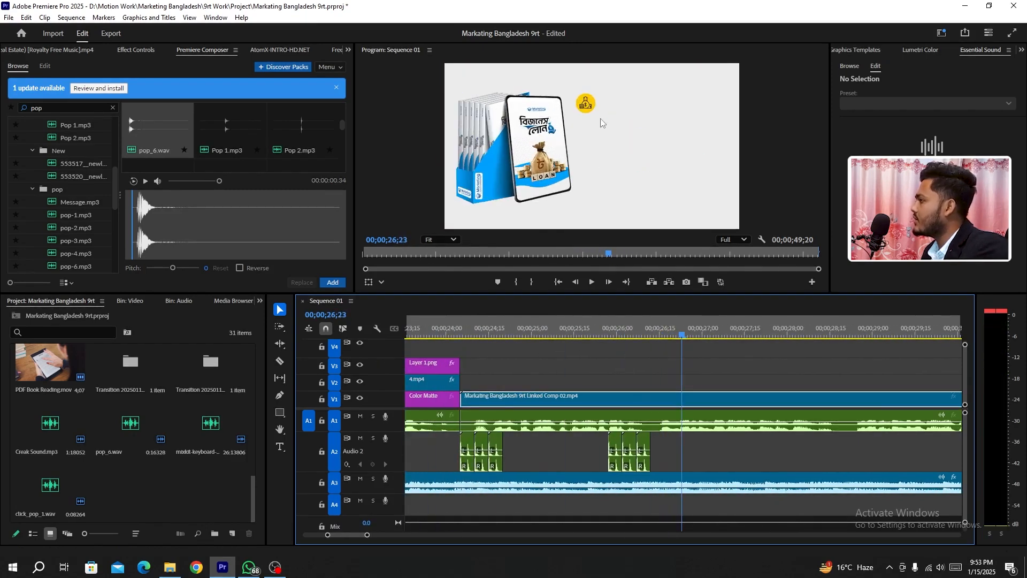
Clear the pop search and audition the sounds in the ui folder, ending with sound-10.mp3.
{"action": "left_click", "coordinate": [113, 109]}
{"action": "scroll", "coordinate": [63, 175], "scroll_direction": "up", "scroll_amount": 5}
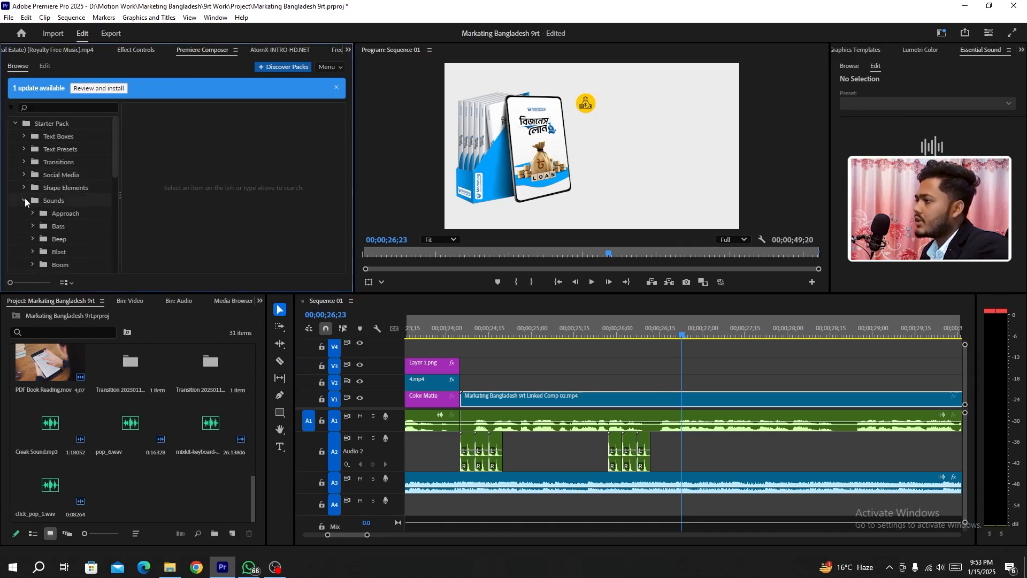
{"action": "scroll", "coordinate": [72, 185], "scroll_direction": "down", "scroll_amount": 5}
{"action": "left_click", "coordinate": [68, 217]}
{"action": "left_click", "coordinate": [66, 242]}
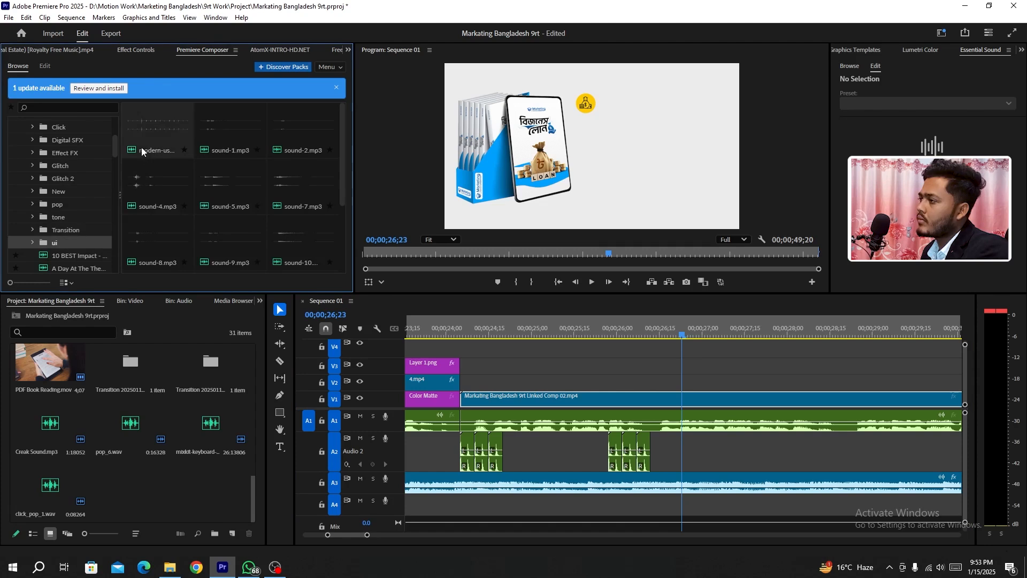
{"action": "left_click", "coordinate": [216, 127]}
{"action": "left_click", "coordinate": [292, 123]}
{"action": "scroll", "coordinate": [293, 123], "scroll_direction": "down", "scroll_amount": 3}
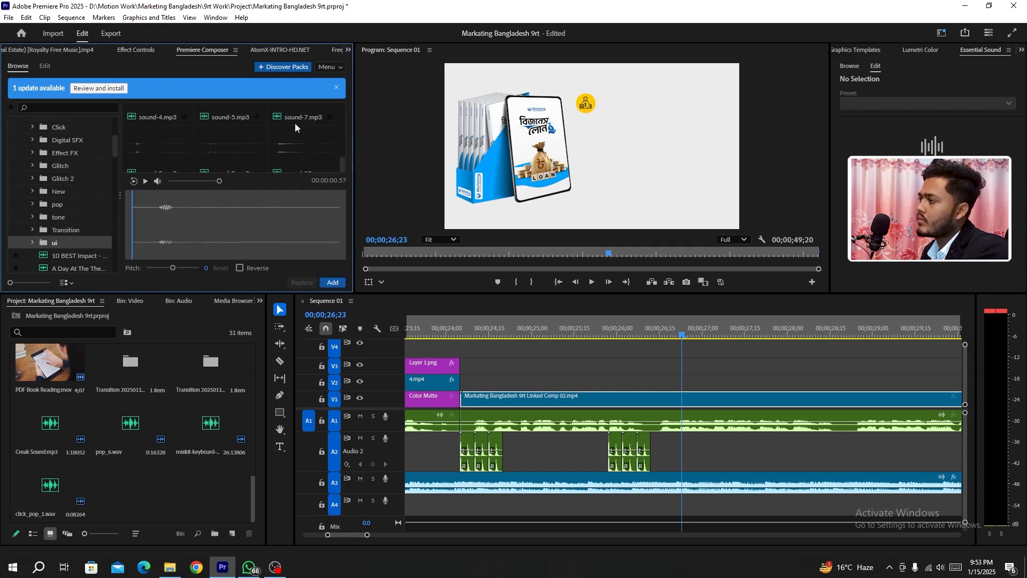
{"action": "left_click", "coordinate": [235, 149]}
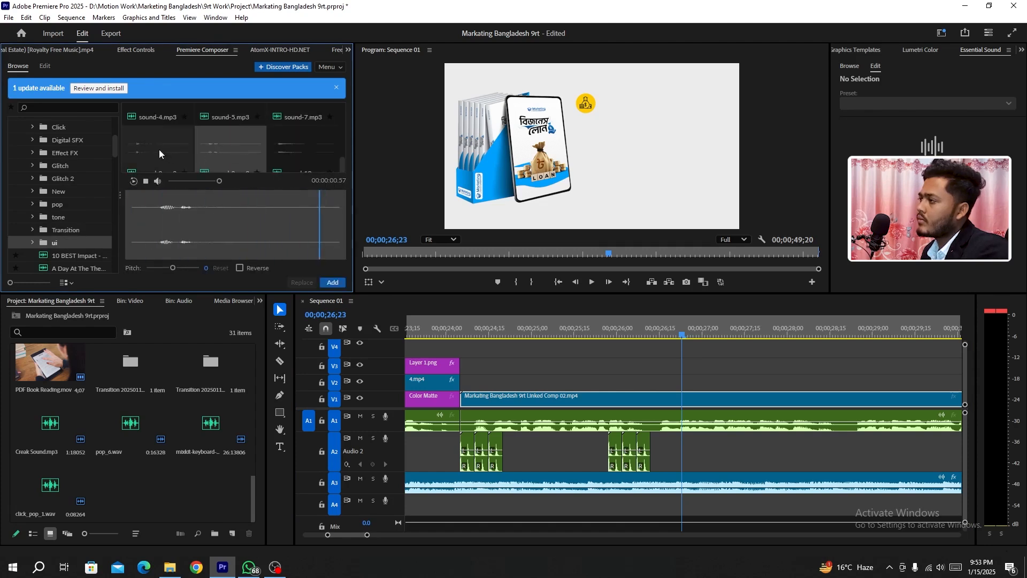
{"action": "left_click", "coordinate": [283, 148]}
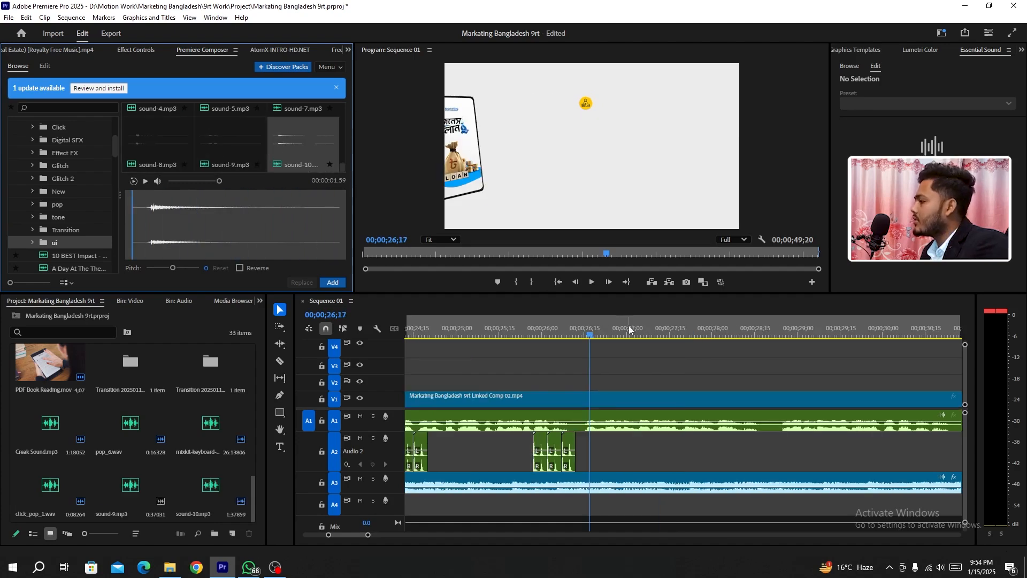
Add sound-10.mp3 to A2 at 00;00;26;26, raise its volume to about 9.4 dB, and play the first list item.
{"action": "left_click_drag", "start_coordinate": [592, 336], "coordinate": [616, 340]}
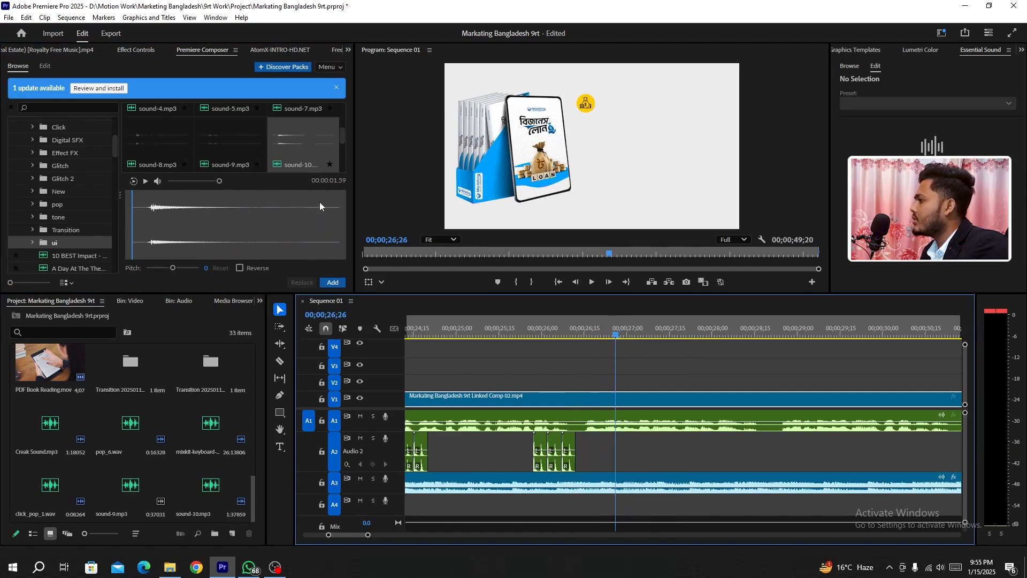
{"action": "left_click", "coordinate": [333, 283]}
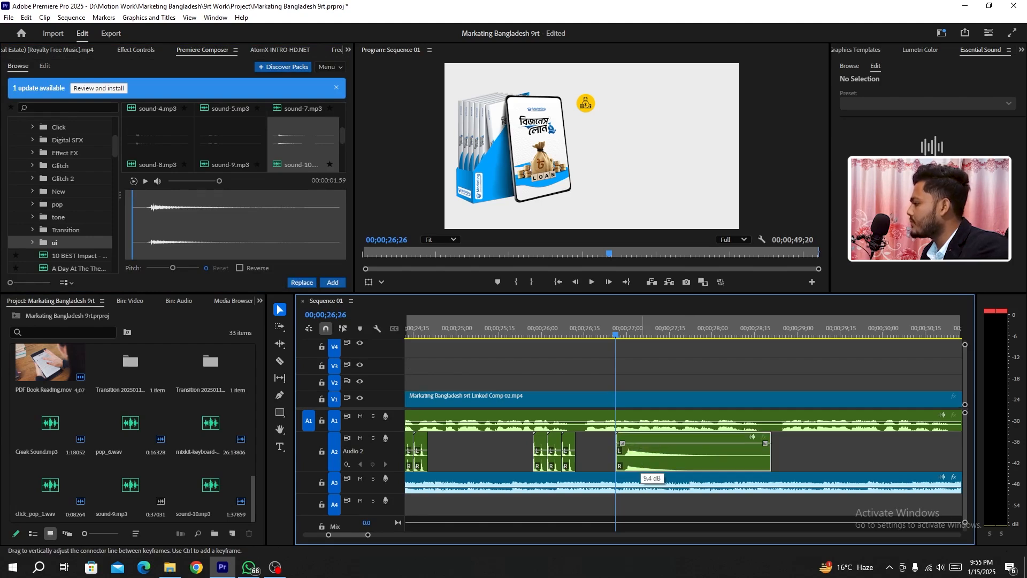
{"action": "left_click", "coordinate": [642, 443]}
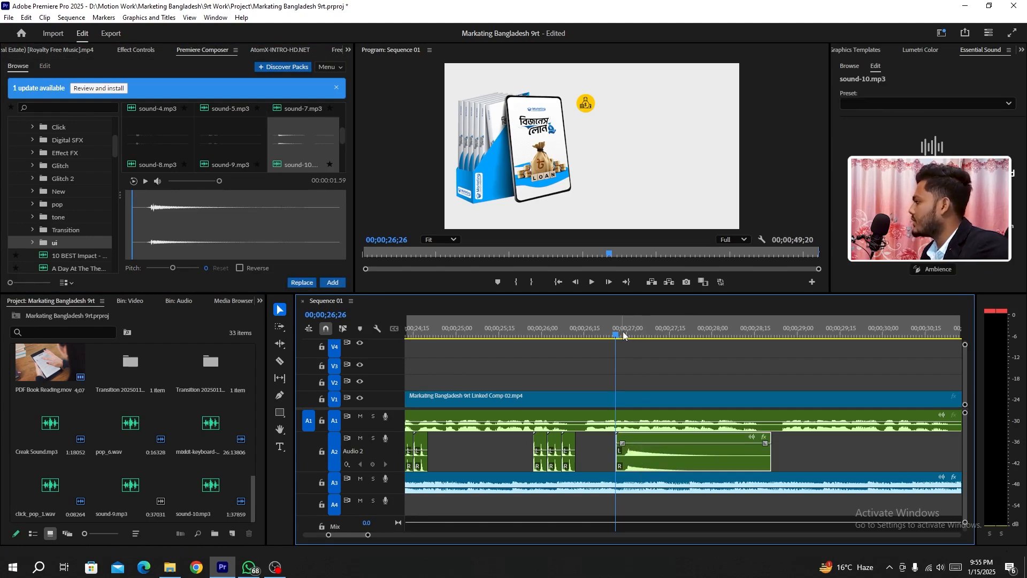
{"action": "key", "text": "space"}
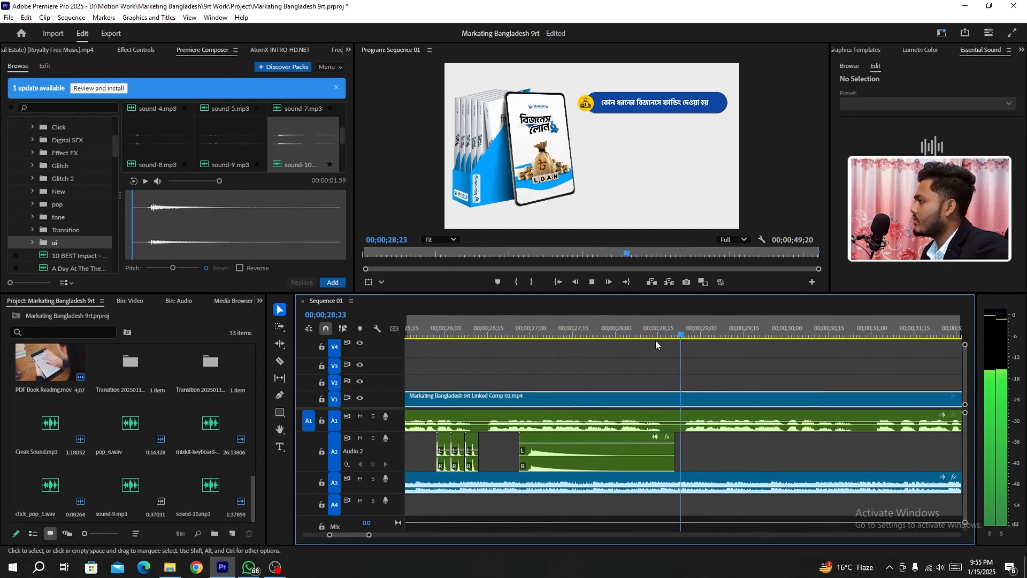
{"action": "key", "text": "space"}
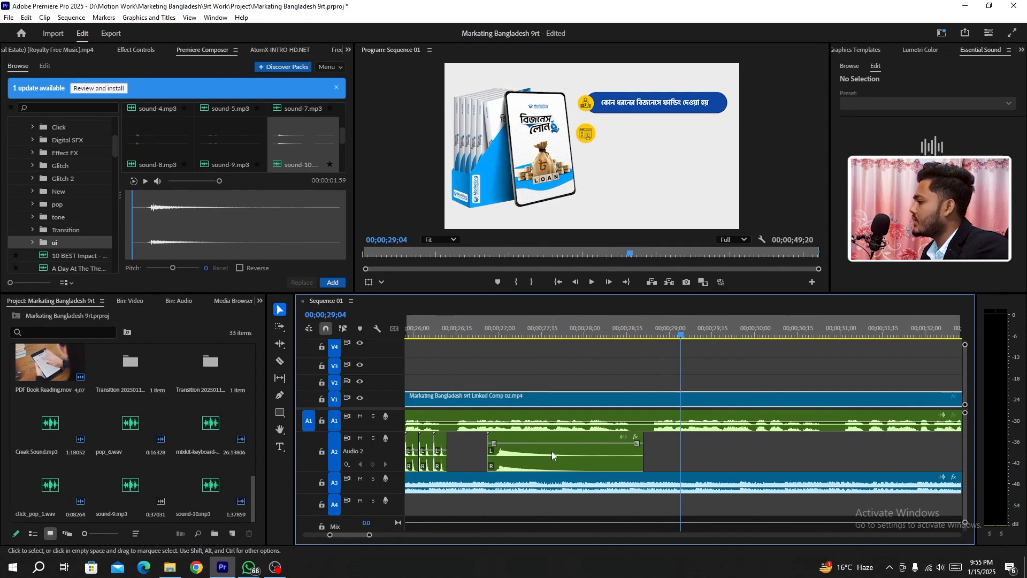
Copy the sound-10.mp3 clip along A2 to the next three list icons, at 00;00;29;04, 00;00;31;08 and 00;00;33;28.
{"action": "left_click_drag", "start_coordinate": [533, 452], "coordinate": [736, 454]}
{"action": "key", "text": "space"}
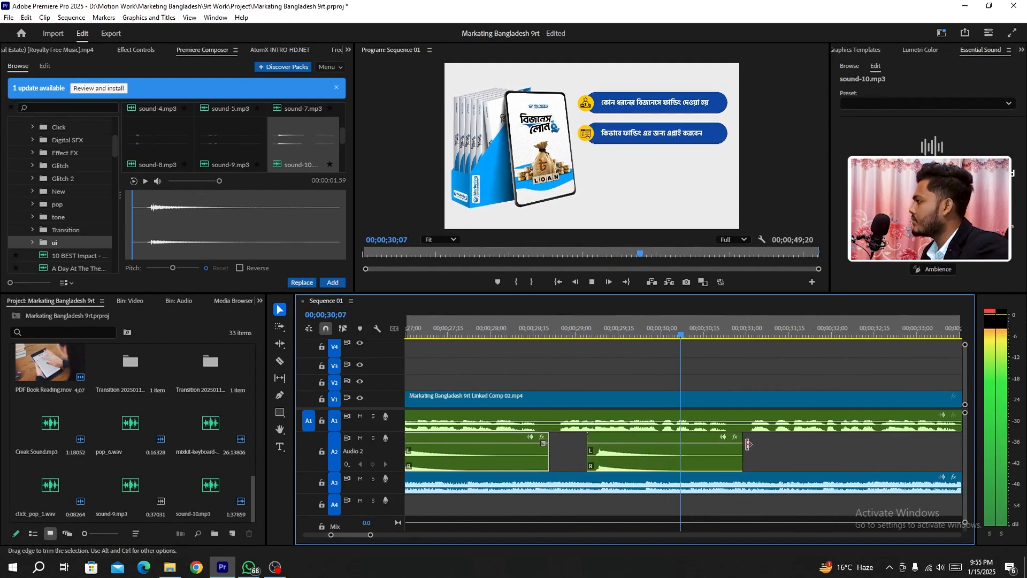
{"action": "left_click", "coordinate": [739, 438]}
{"action": "left_click_drag", "start_coordinate": [564, 448], "coordinate": [734, 442]}
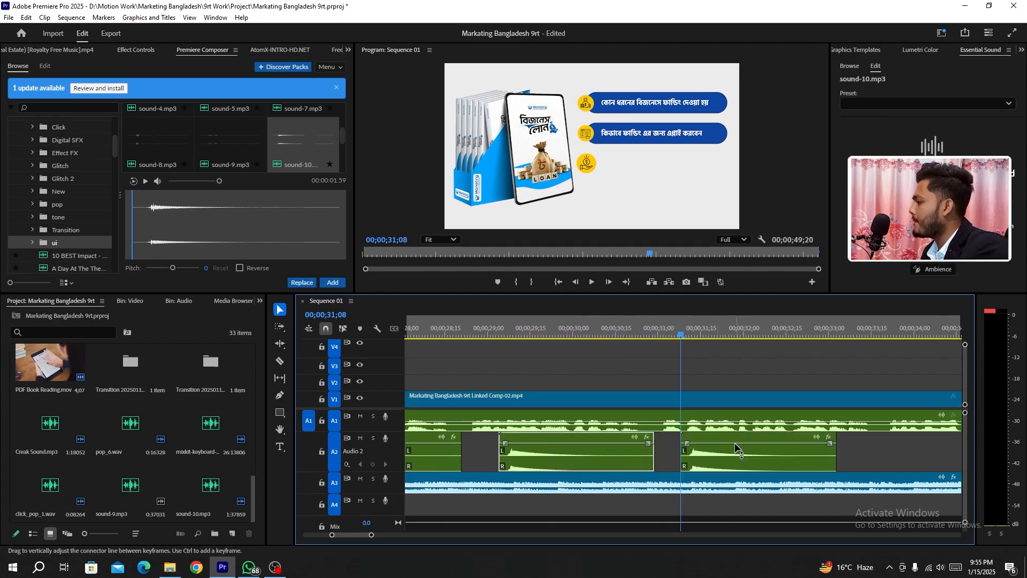
{"action": "key", "text": "space"}
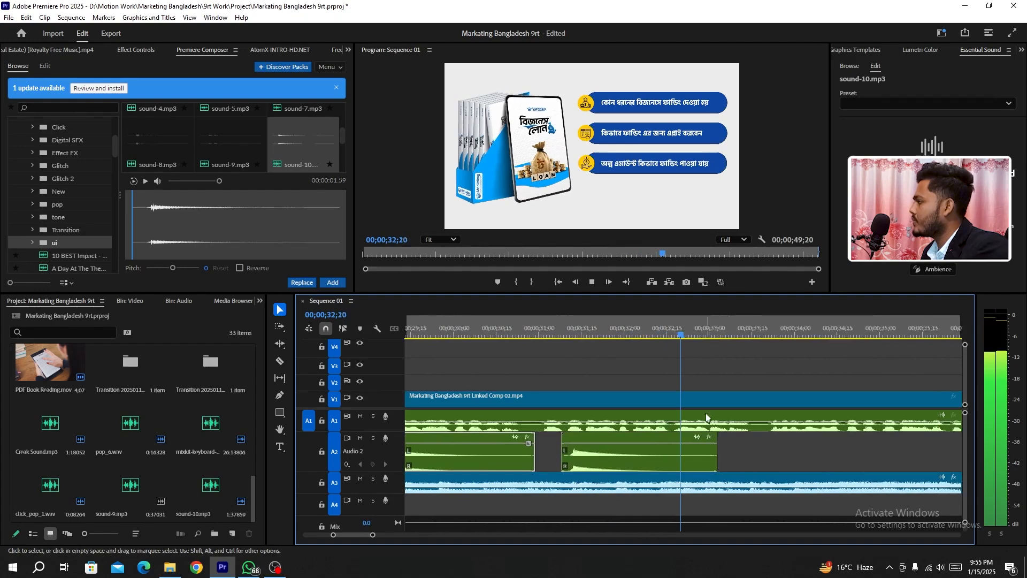
{"action": "left_click", "coordinate": [638, 398]}
{"action": "key", "text": "space"}
{"action": "left_click_drag", "start_coordinate": [536, 451], "coordinate": [753, 444]}
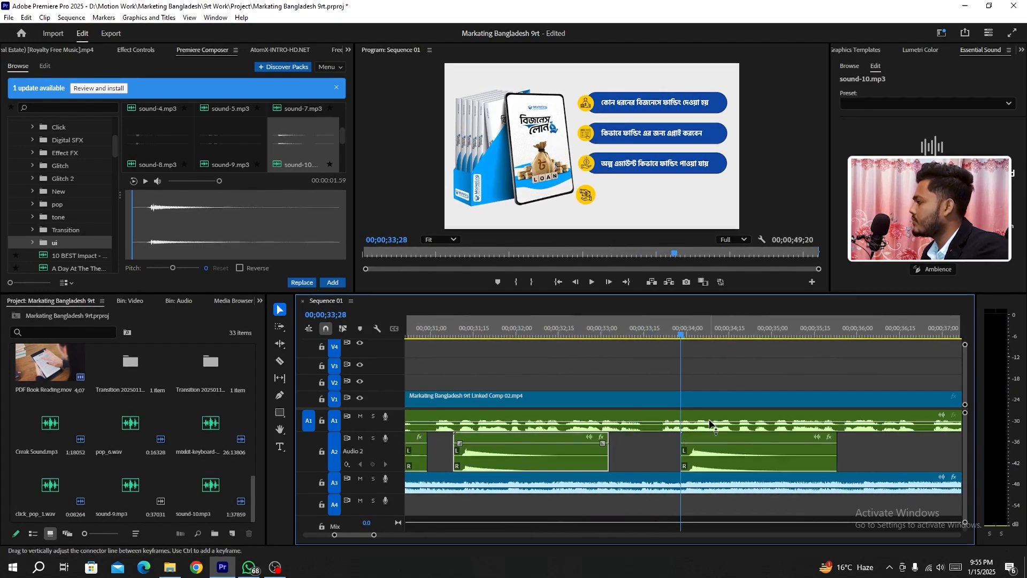
{"action": "key", "text": "space"}
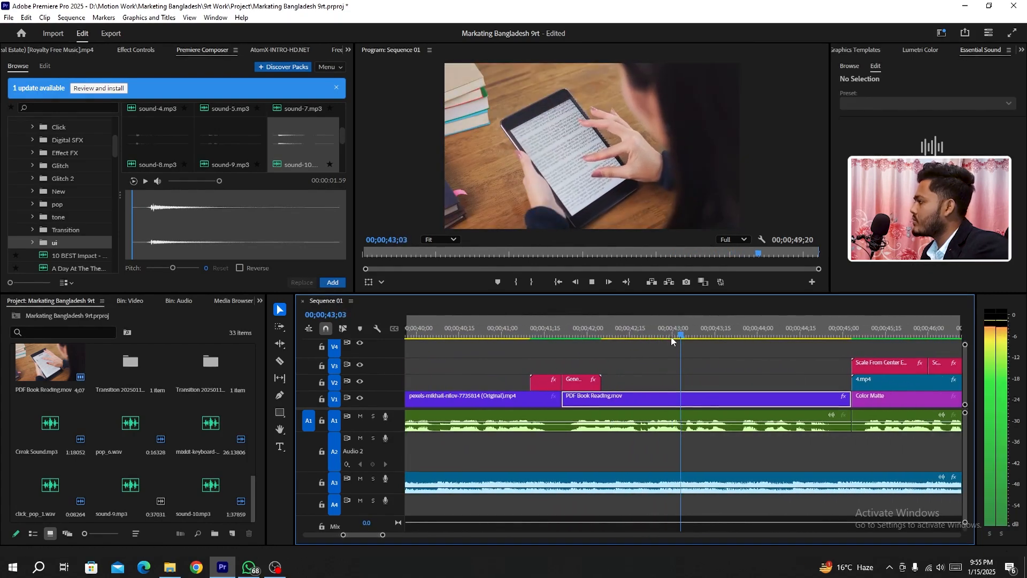
Position the playhead at 00;00;45;04 on the first Scale From Center title near the end and search the sound library for "pop".
{"action": "key", "text": "space"}
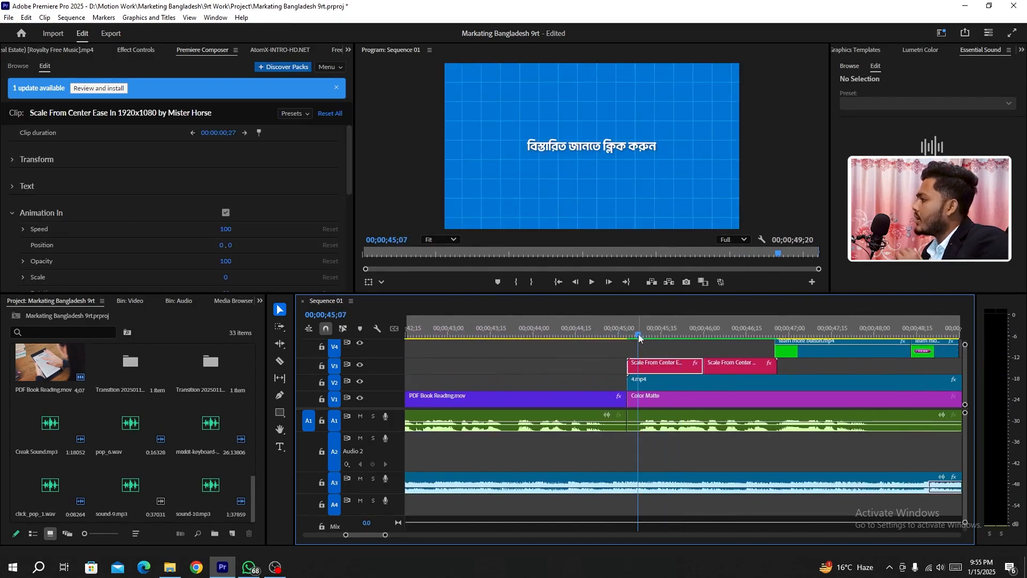
{"action": "left_click_drag", "start_coordinate": [640, 333], "coordinate": [631, 334]}
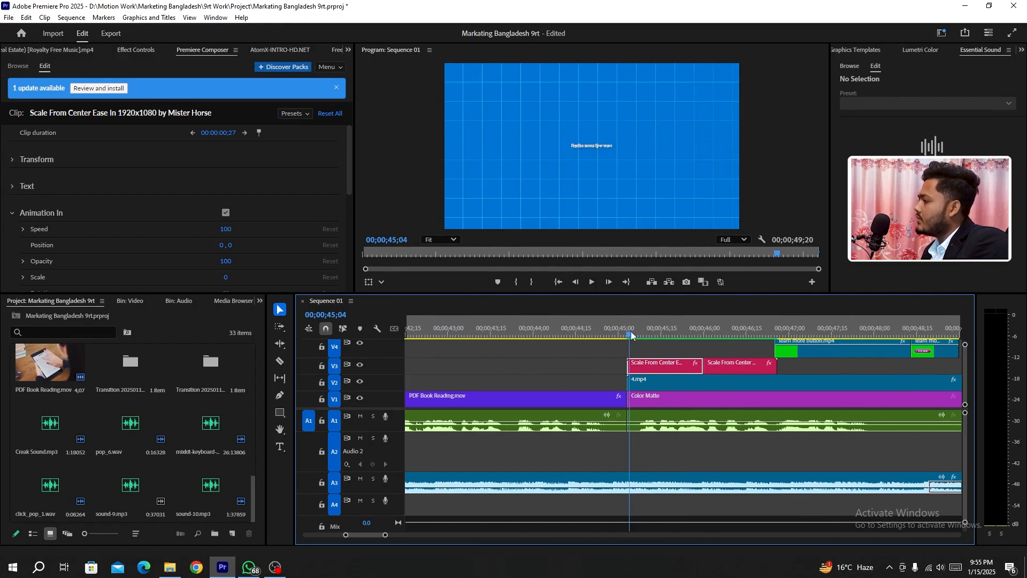
{"action": "left_click", "coordinate": [140, 53]}
{"action": "left_click", "coordinate": [217, 51]}
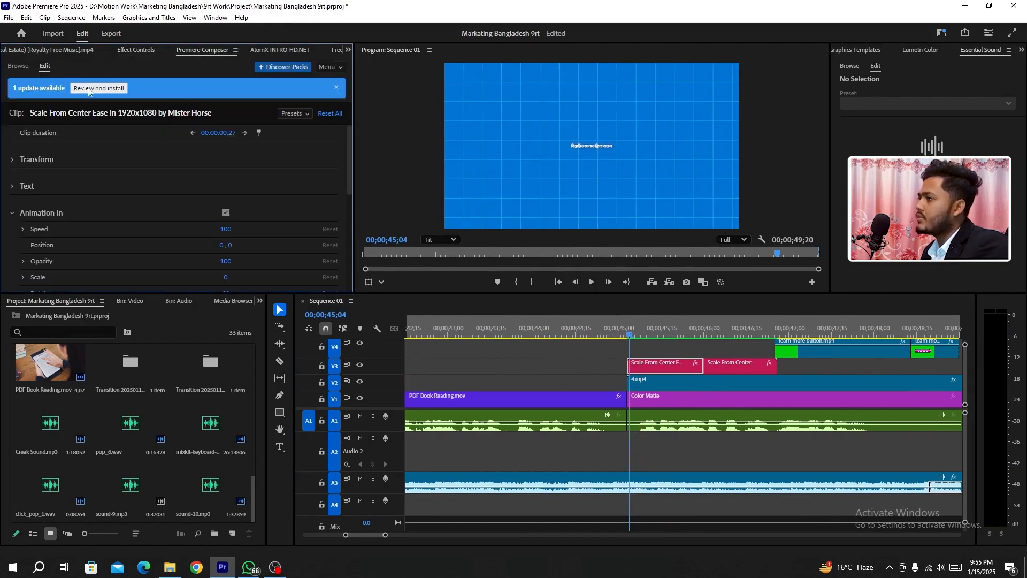
{"action": "left_click", "coordinate": [19, 67]}
{"action": "left_click", "coordinate": [62, 111]}
{"action": "type", "text": "pop"}
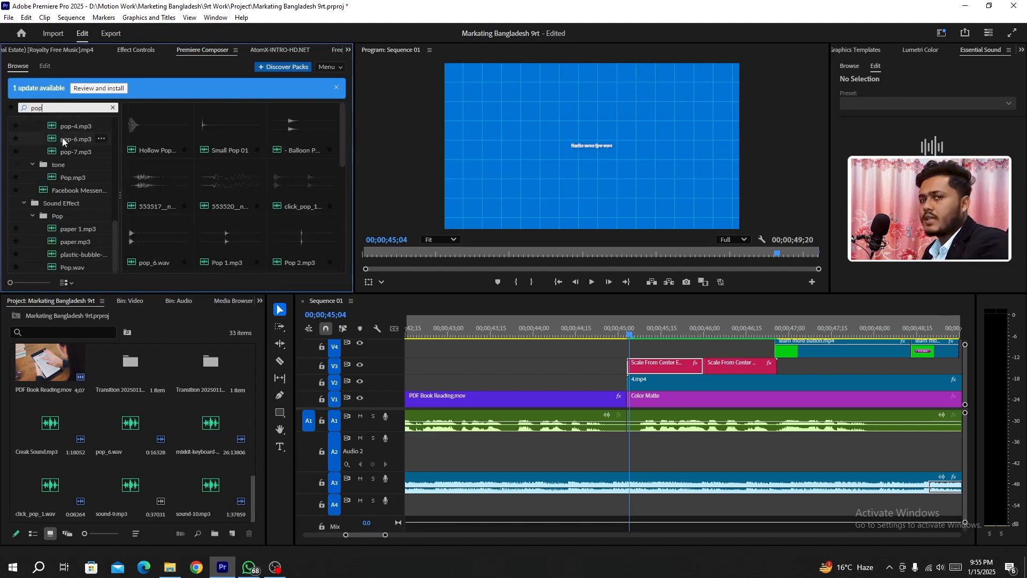
Audition pop sounds, then add pop_6.wav to A2 at 00;00;45;04 and play the closing title and button.
{"action": "left_click", "coordinate": [297, 120]}
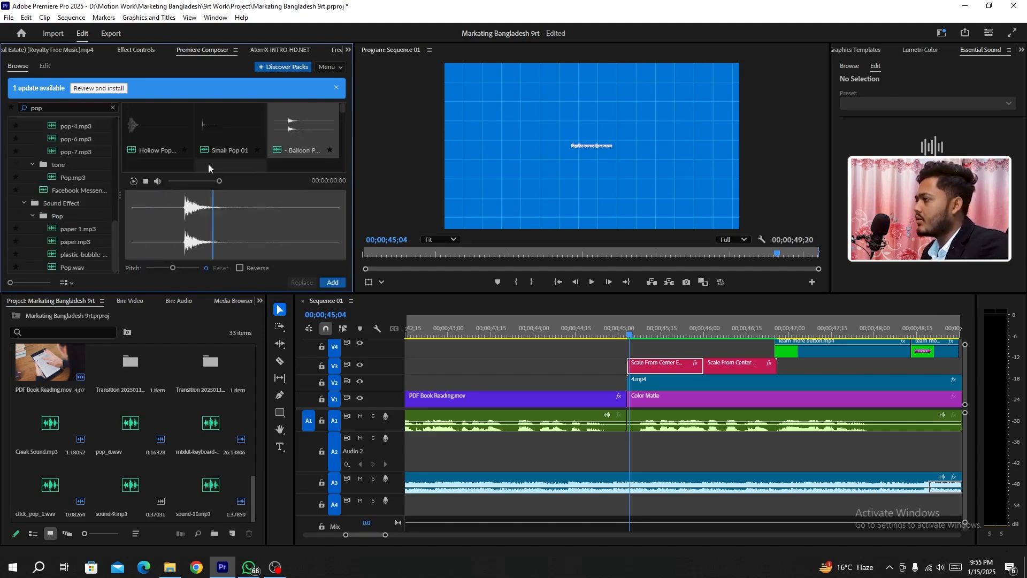
{"action": "left_click", "coordinate": [206, 133]}
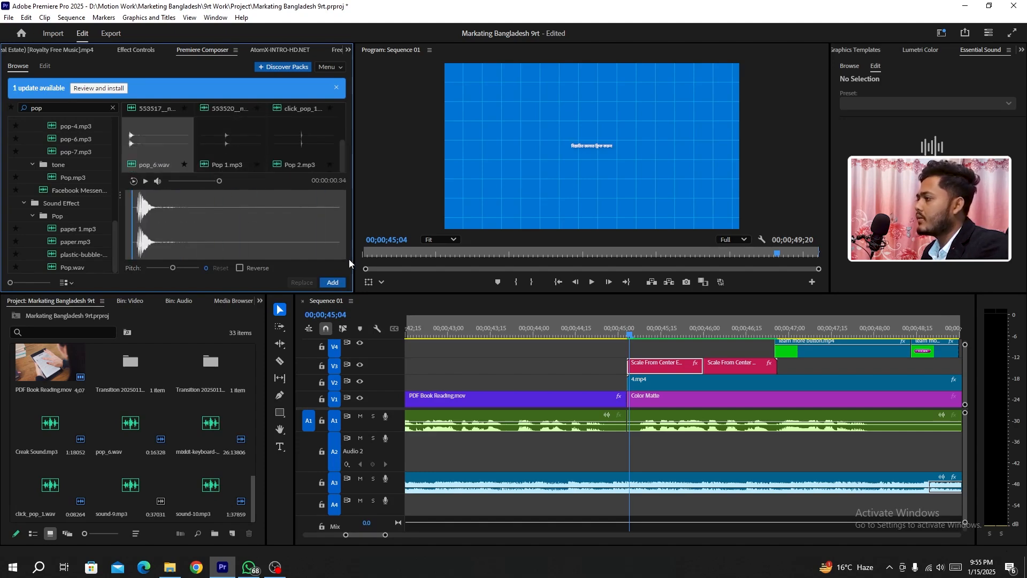
{"action": "left_click", "coordinate": [344, 279]}
{"action": "key", "text": "space"}
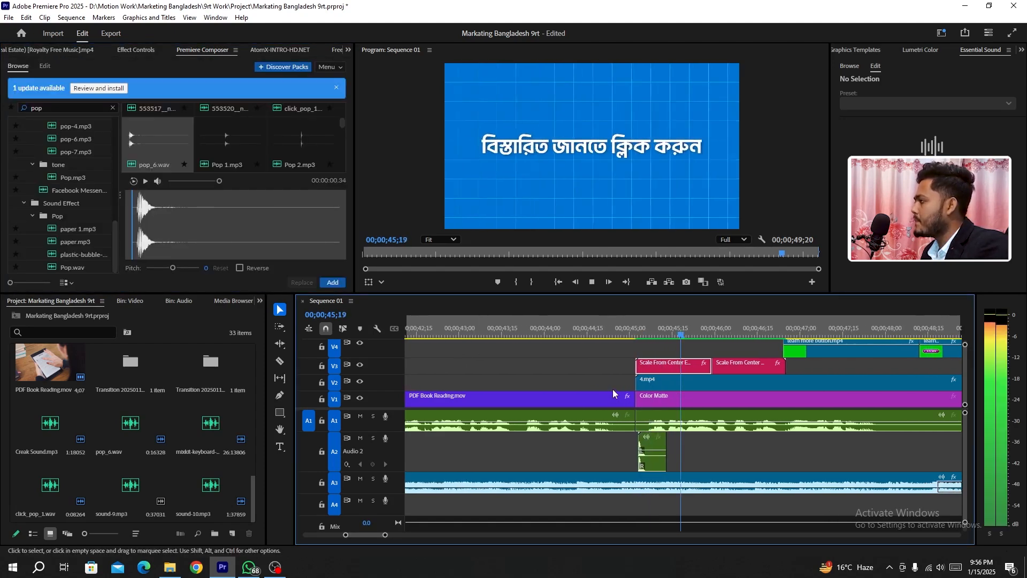
{"action": "key", "text": "space"}
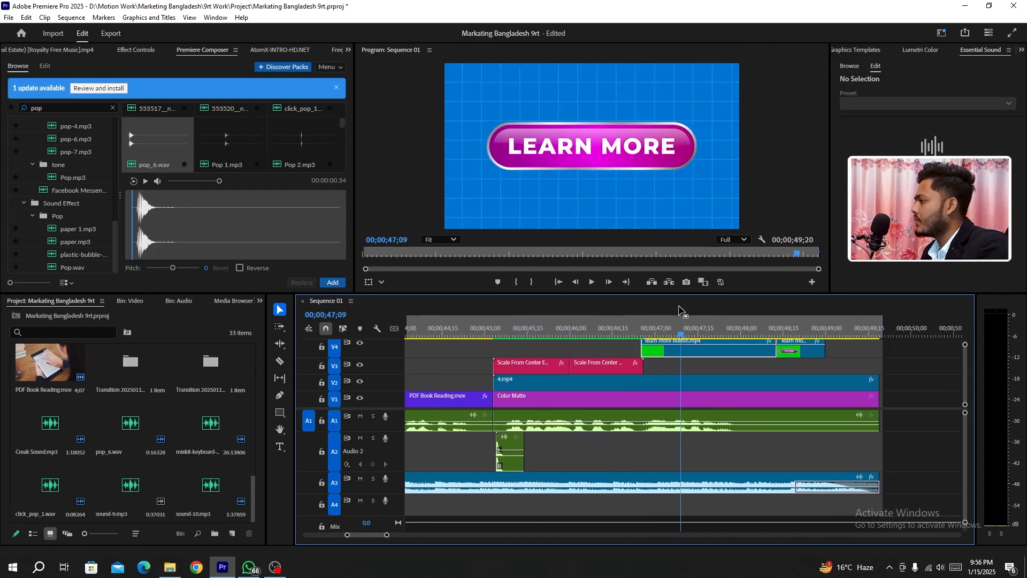
Copy the pop_6.wav clip on A2 to the start of the LEARN MORE button clip and play it back.
{"action": "left_click_drag", "start_coordinate": [656, 334], "coordinate": [642, 335]}
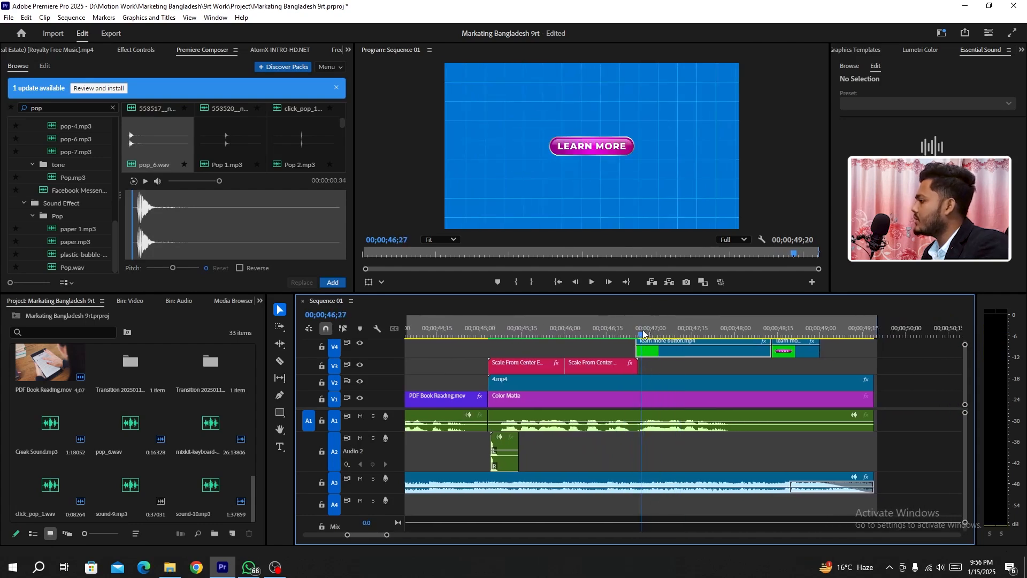
{"action": "left_click_drag", "start_coordinate": [515, 449], "coordinate": [665, 452]}
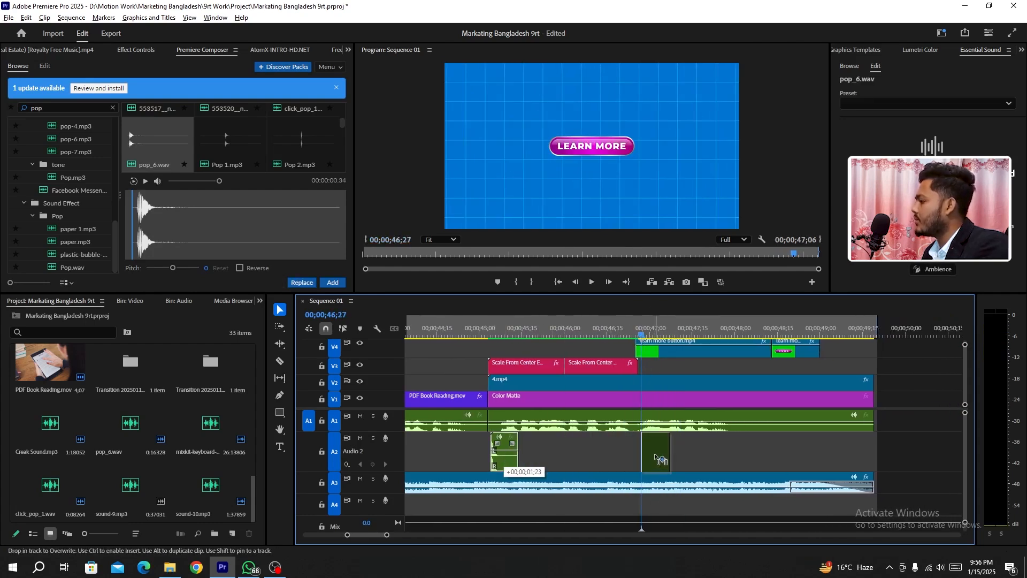
{"action": "left_click_drag", "start_coordinate": [642, 335], "coordinate": [639, 335]}
{"action": "left_click_drag", "start_coordinate": [656, 452], "coordinate": [650, 452]}
{"action": "left_click_drag", "start_coordinate": [628, 334], "coordinate": [611, 334]}
{"action": "key", "text": "space"}
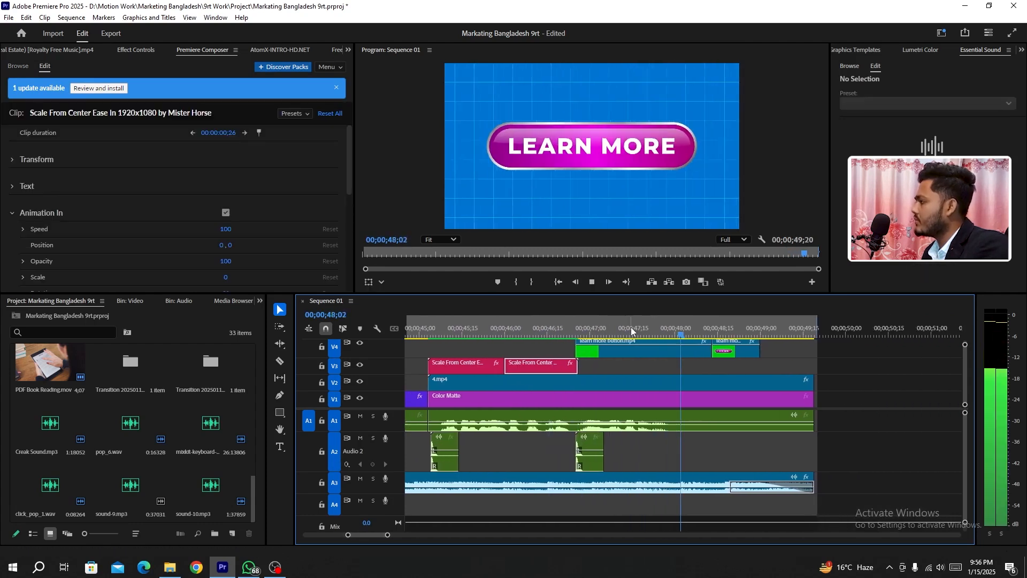
{"action": "key", "text": "space"}
Copy the pop_6.wav clip on A2 to 00;00;48;24, under the second LEARN MORE button clip, and play to the end.
{"action": "left_click_drag", "start_coordinate": [659, 334], "coordinate": [651, 334]}
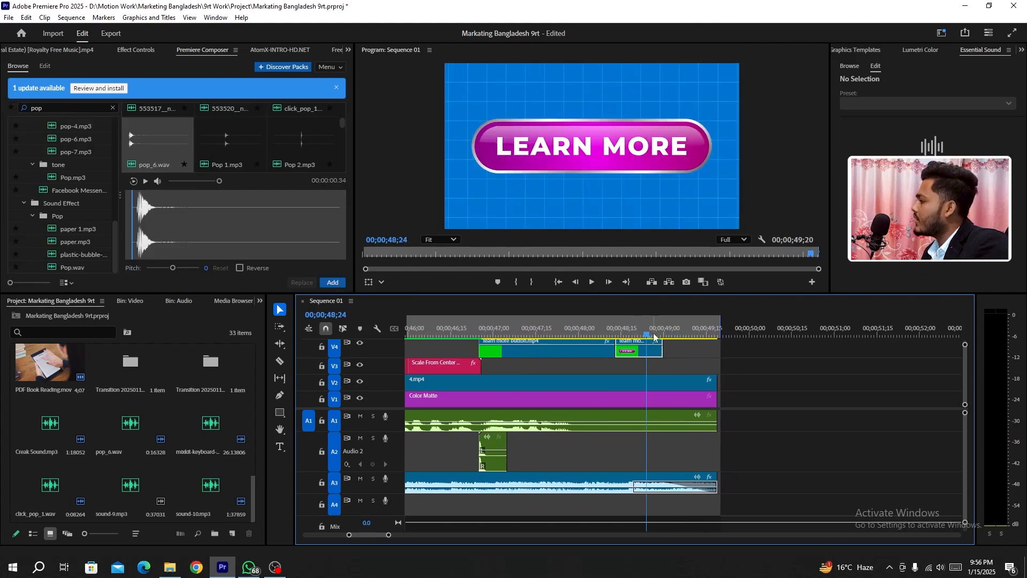
{"action": "left_click_drag", "start_coordinate": [495, 469], "coordinate": [662, 452]}
{"action": "left_click", "coordinate": [668, 329]}
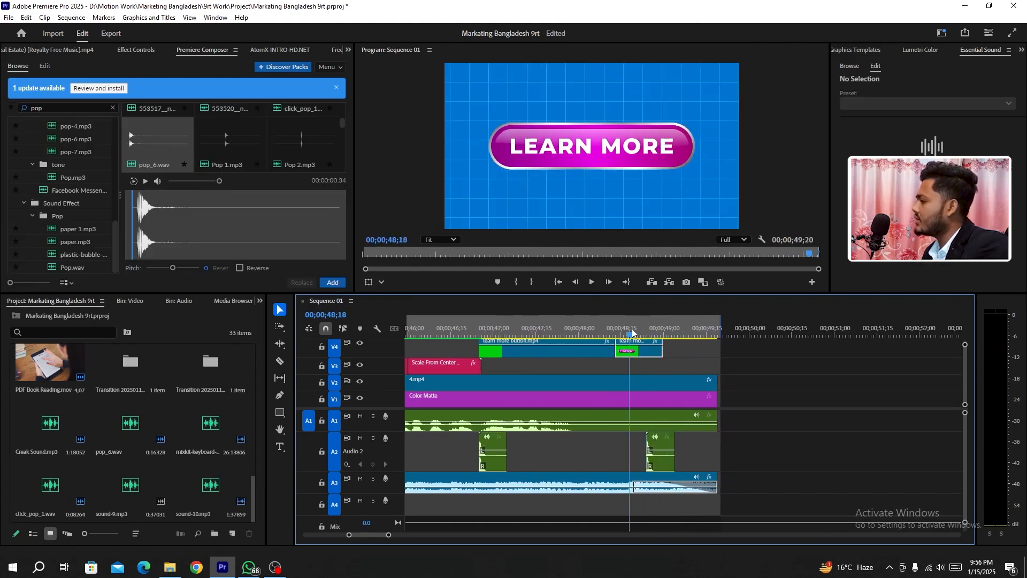
{"action": "key", "text": "space"}
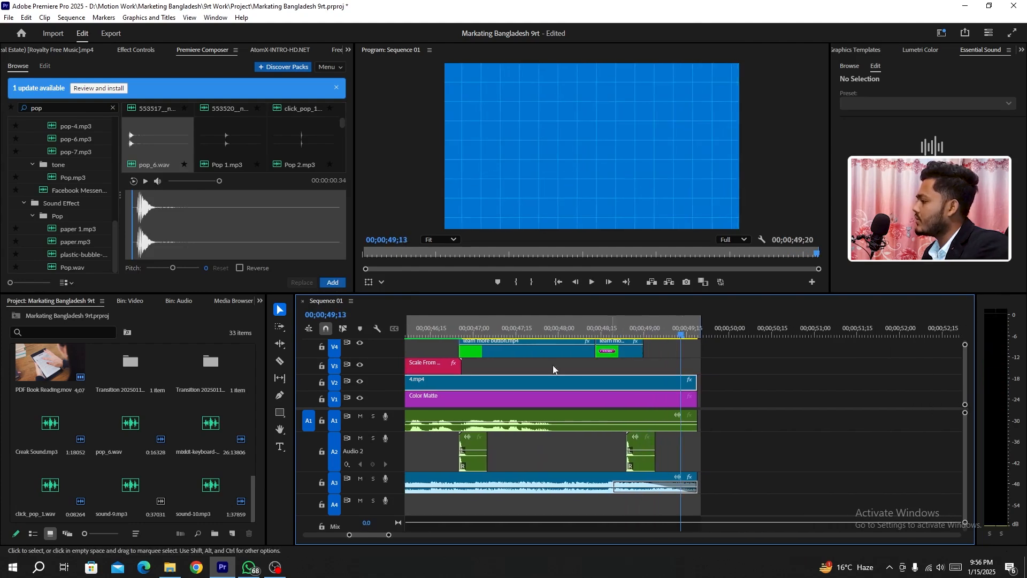
Fit the whole sequence in the timeline and play it from the beginning to review all the sound effects.
{"action": "left_click_drag", "start_coordinate": [389, 536], "coordinate": [588, 535]}
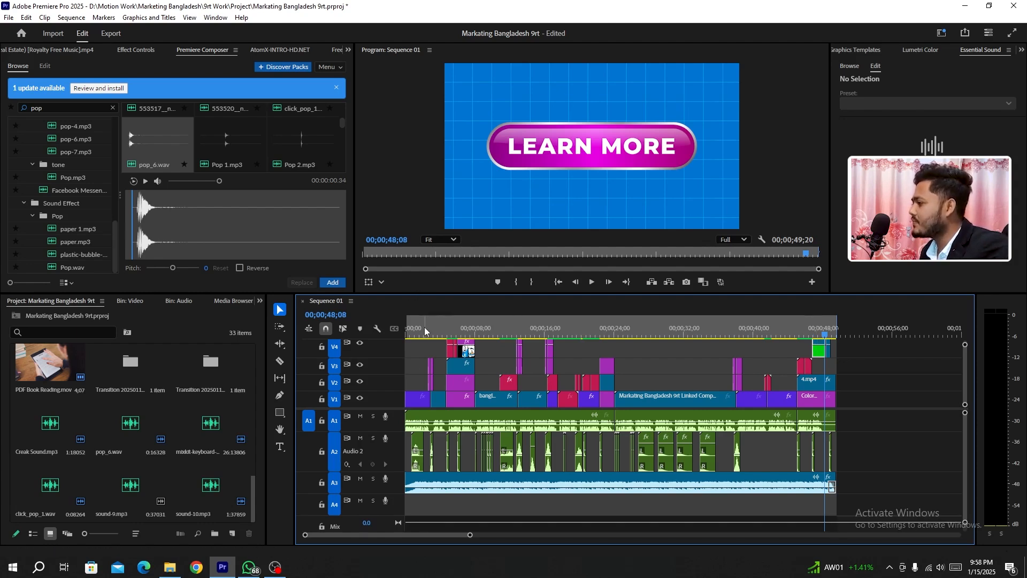
{"action": "left_click_drag", "start_coordinate": [424, 330], "coordinate": [382, 333]}
{"action": "key", "text": "space"}
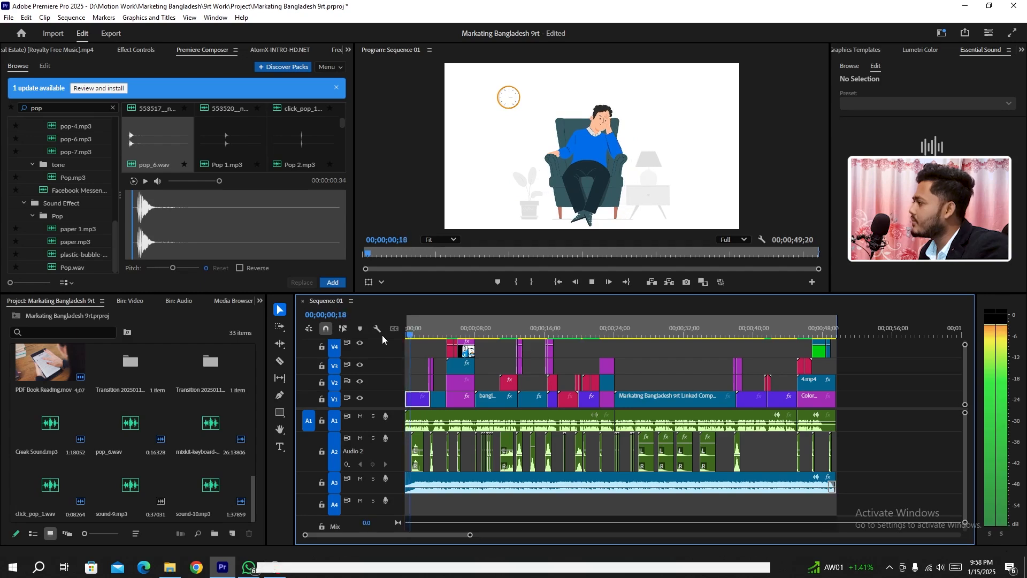